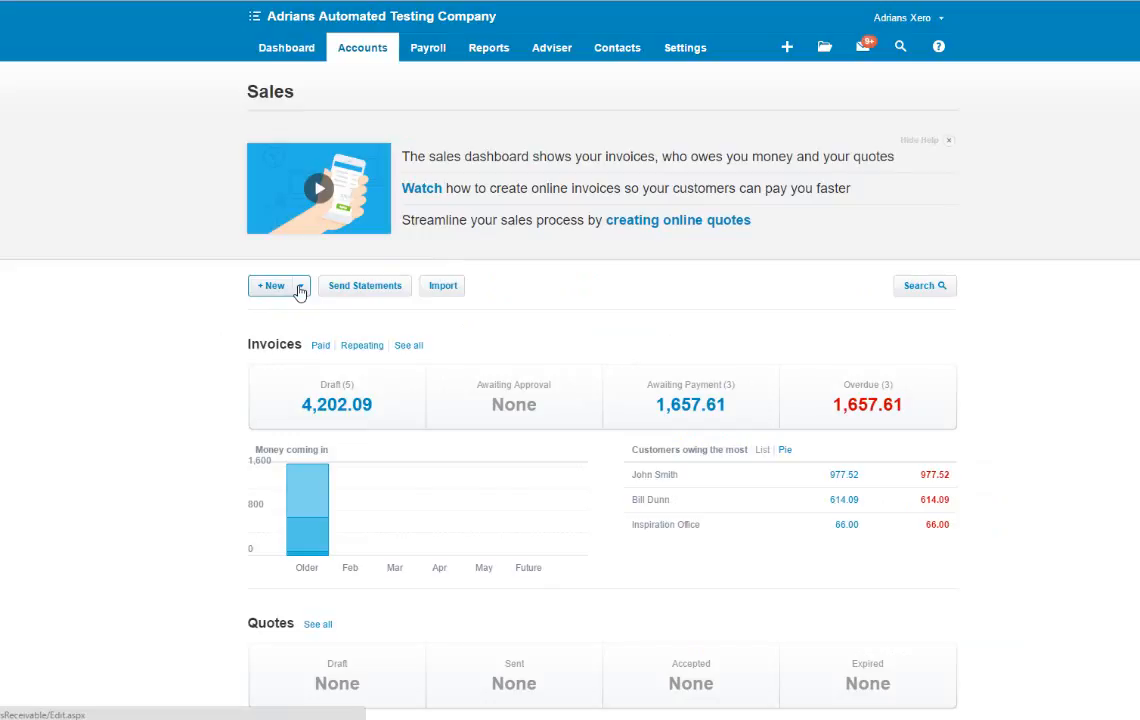
# Create a new sales invoice for Adrians Accountants with the due date seven days out, on 1 Jun 2016
pyautogui.click(300, 290)
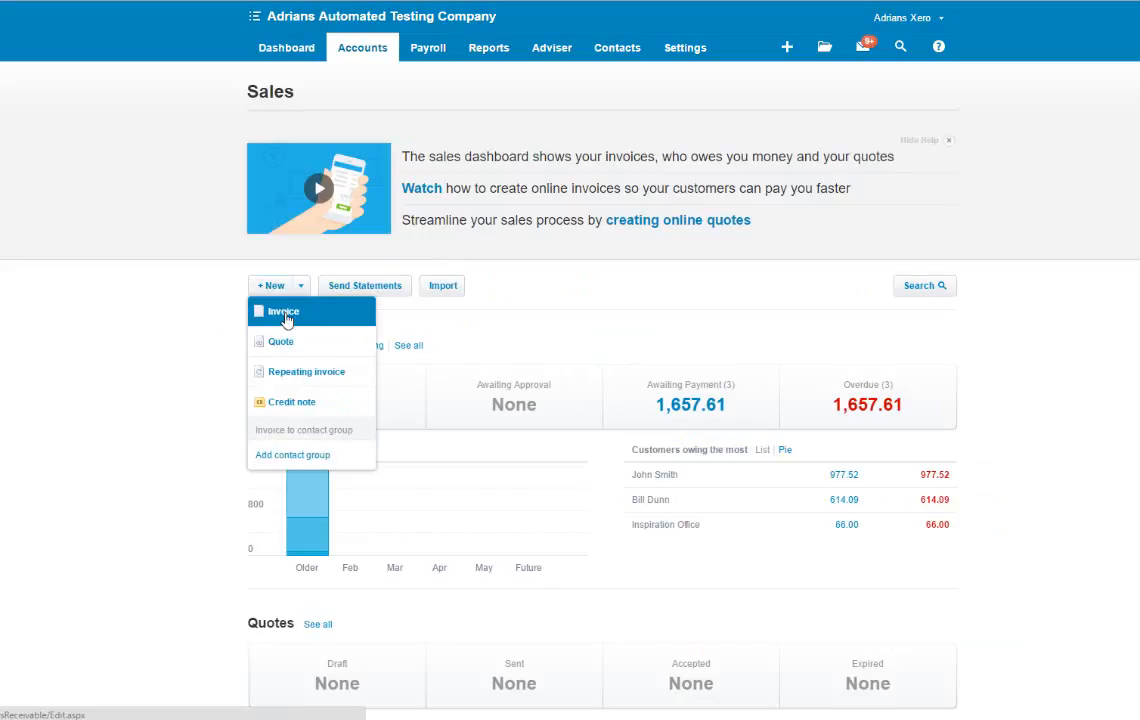
pyautogui.click(285, 314)
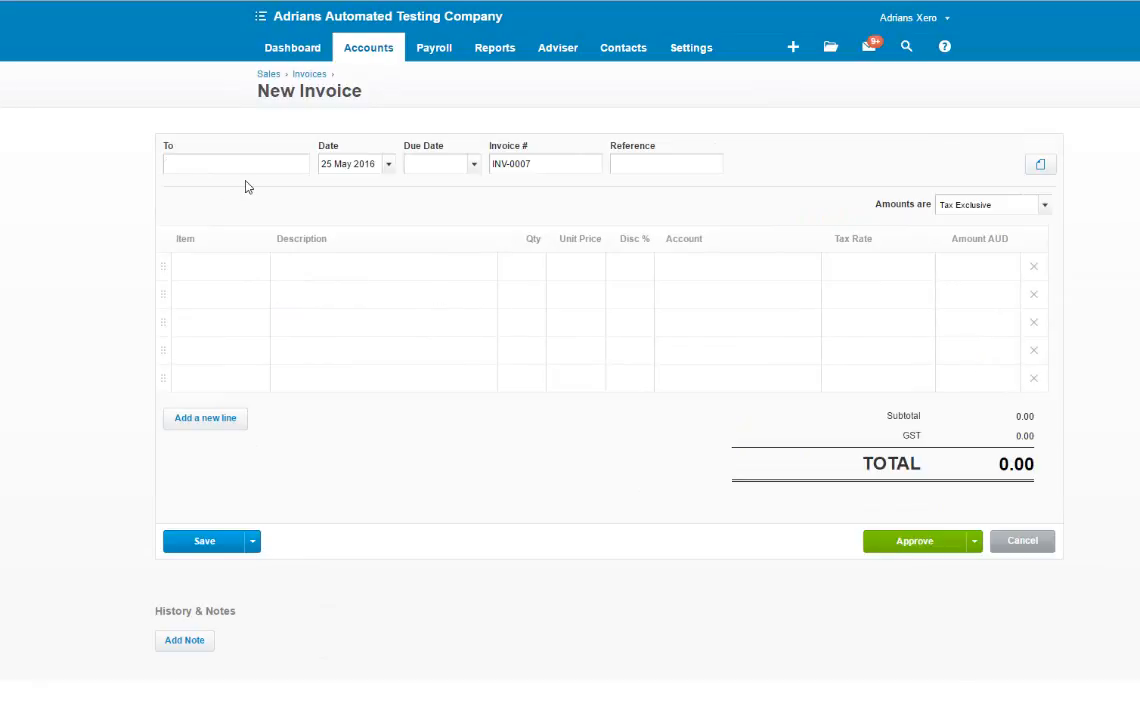
pyautogui.write('Adrian')
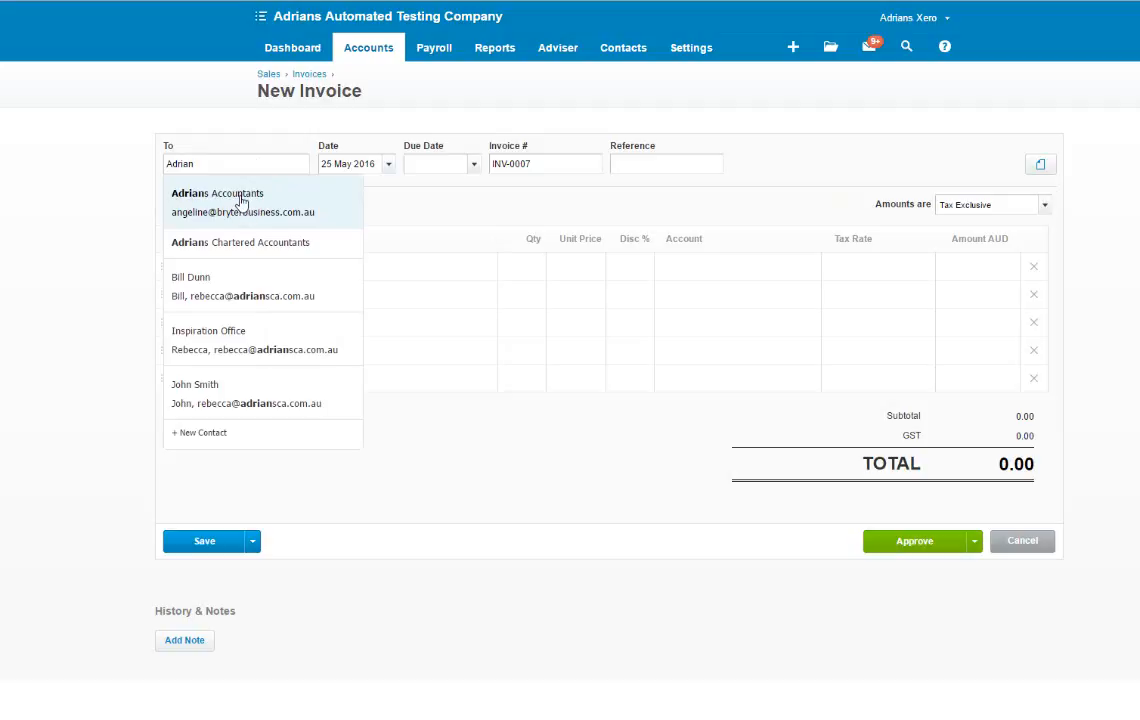
pyautogui.click(241, 197)
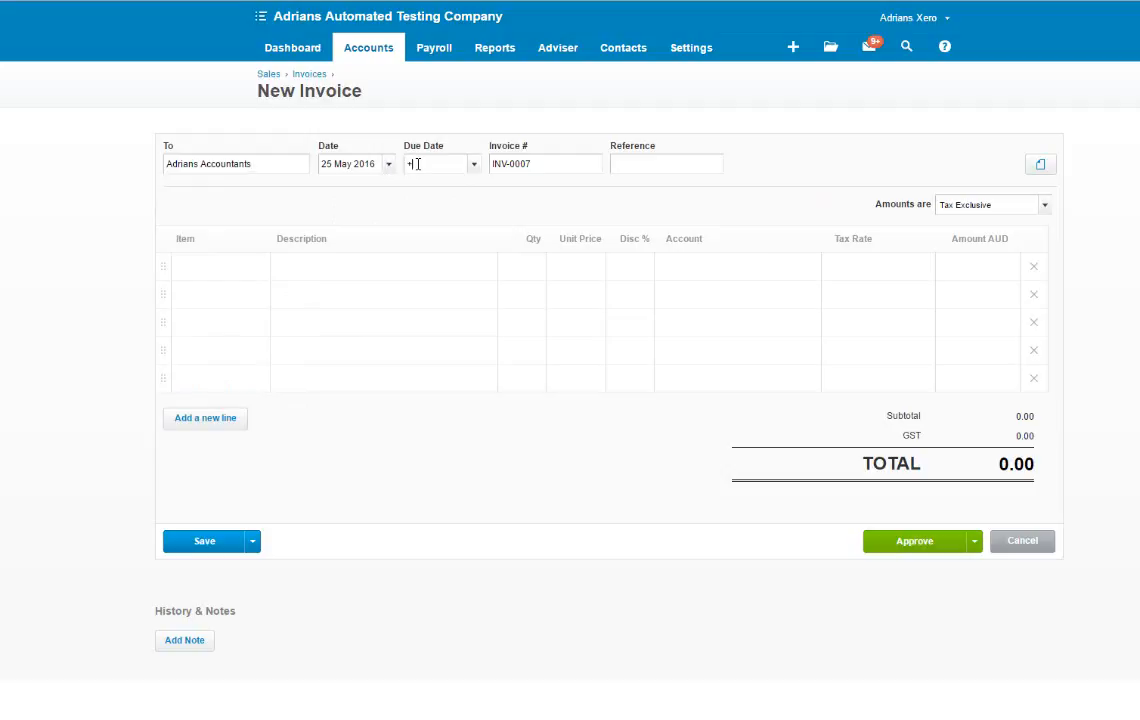
pyautogui.write('7')
pyautogui.press('Return')
# Fill the first invoice line with description "Initial Fee for produciton of a Semi Trailer", quantity 1 and unit price 40000
pyautogui.click(309, 272)
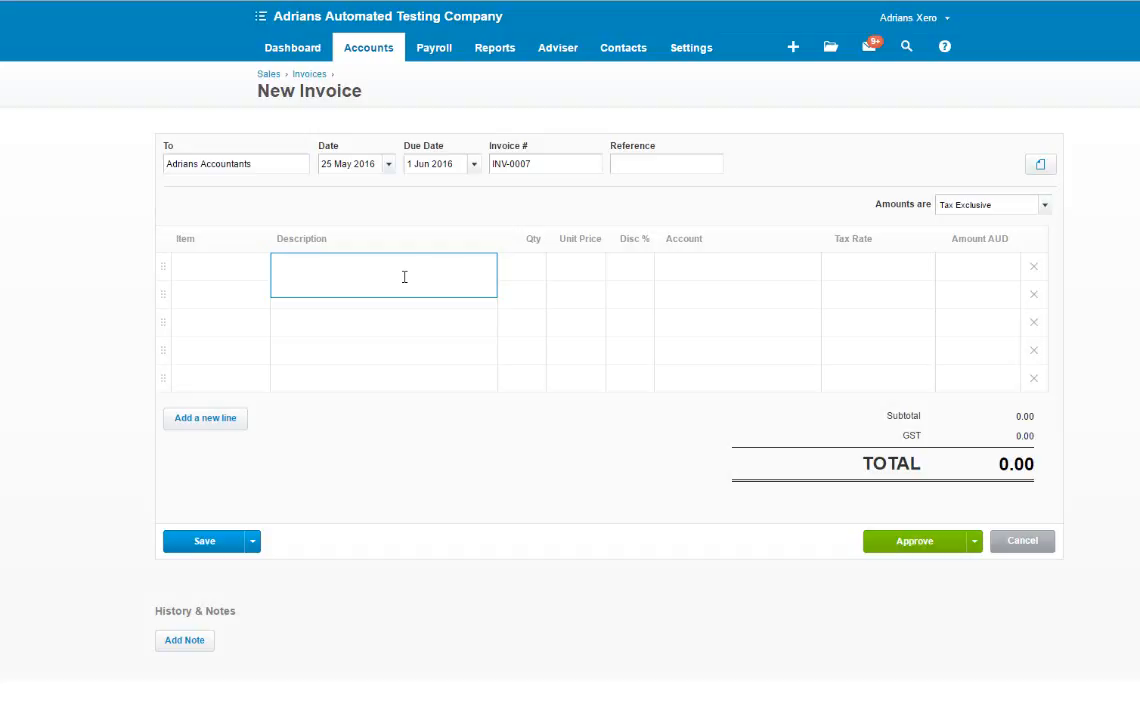
pyautogui.write('Initial Fee for produciton of a Semi Trailer')
pyautogui.press('Tab')
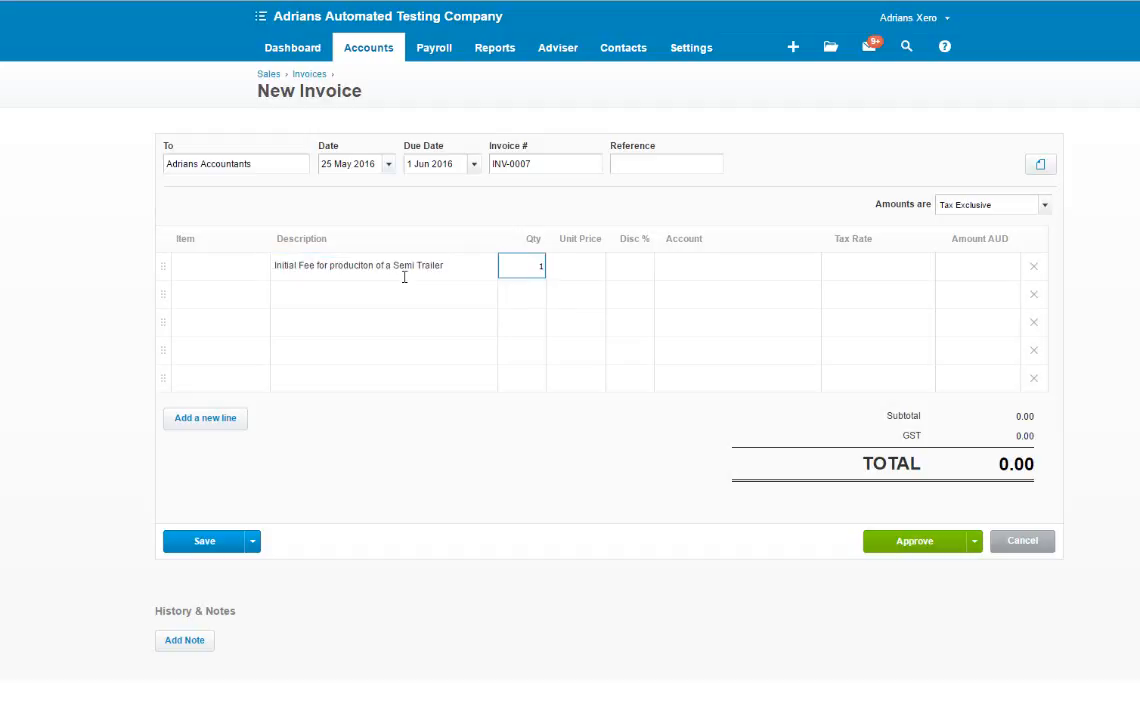
pyautogui.press('Tab')
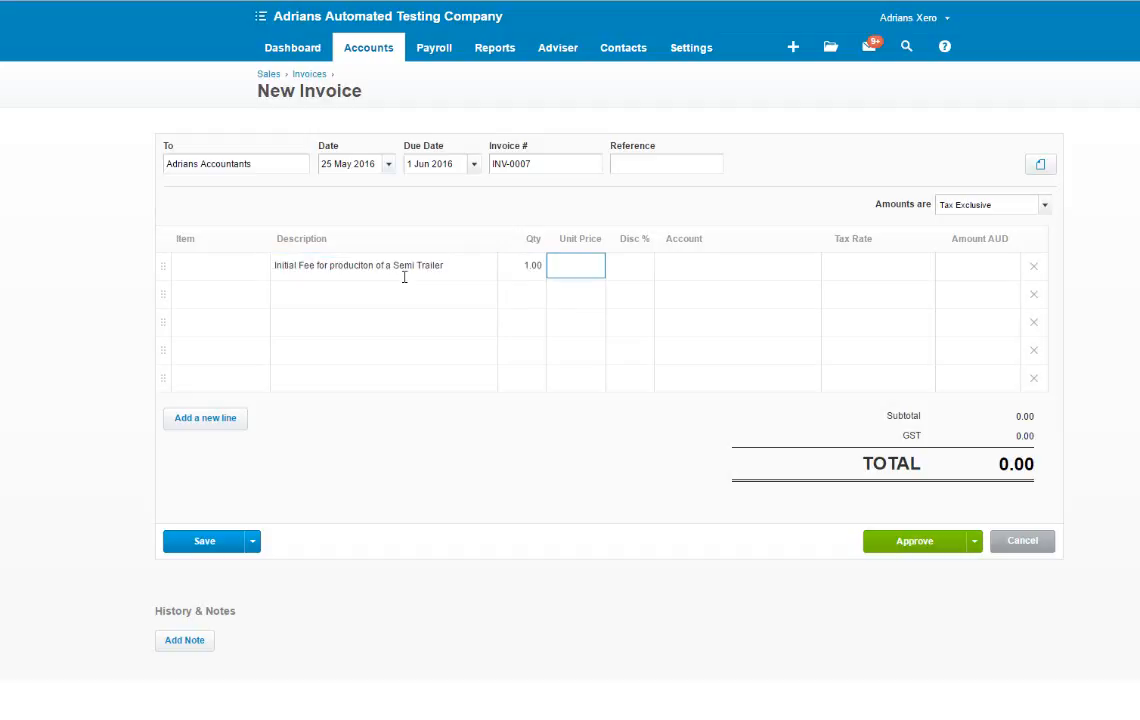
pyautogui.write('40000')
pyautogui.press('Tab')
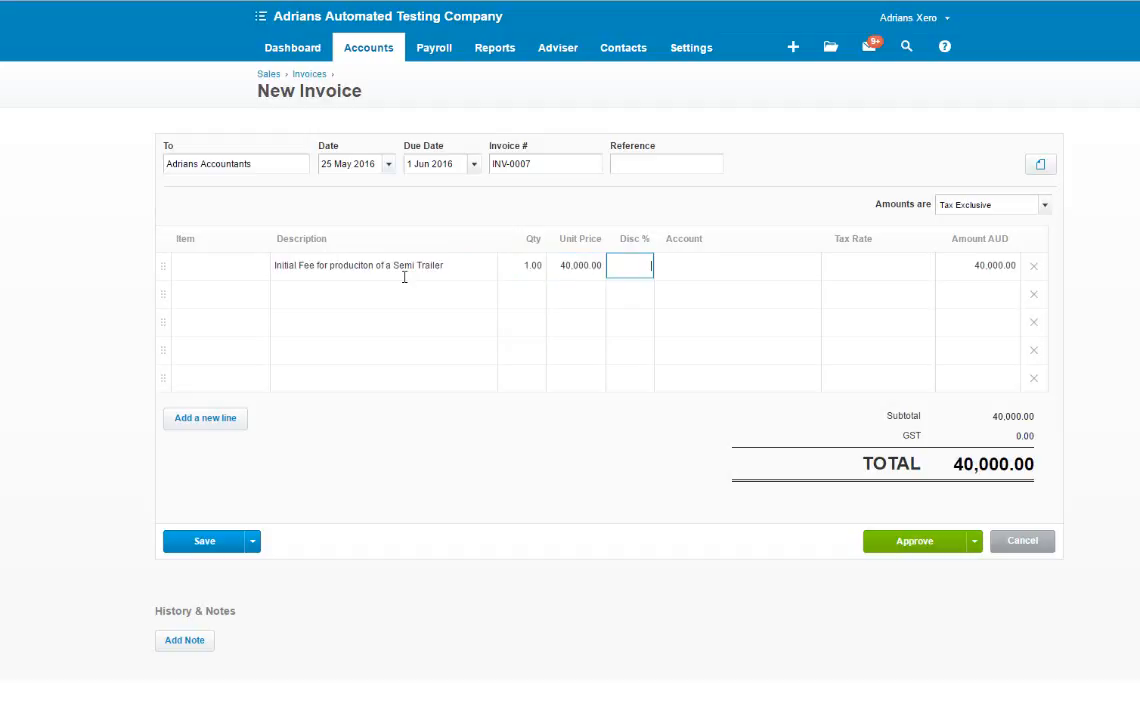
# Assign the semi trailer line to account 194 - Professional fees, leaving its discount blank
pyautogui.press('Tab')
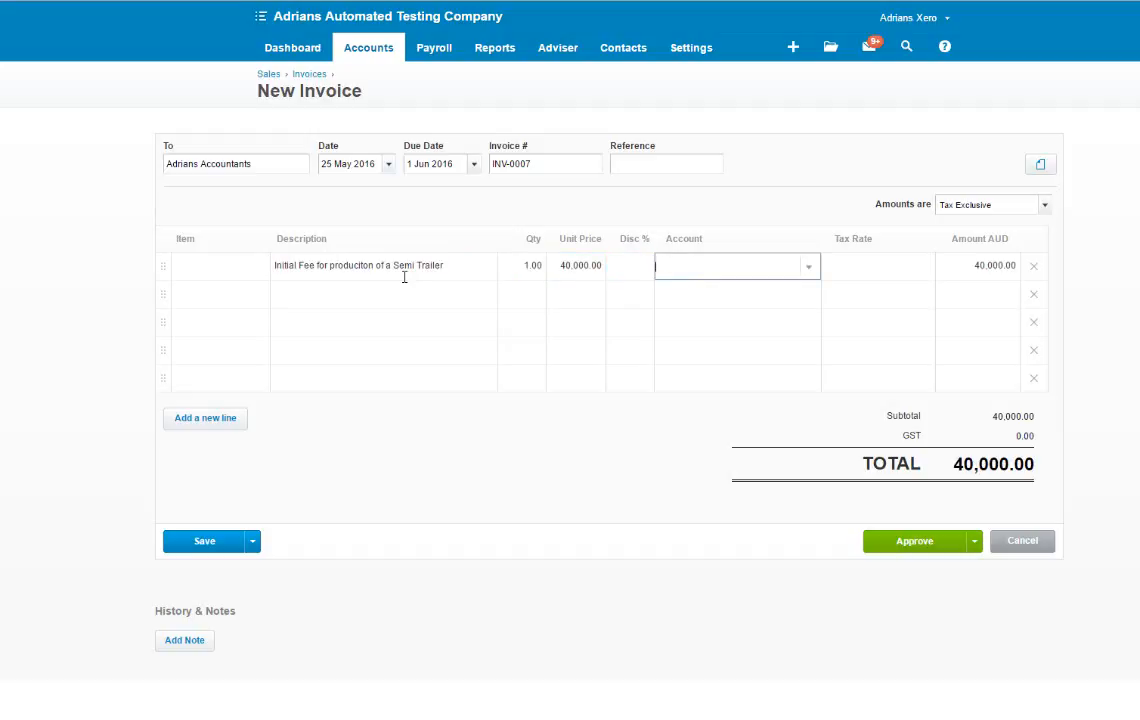
pyautogui.write('sa')
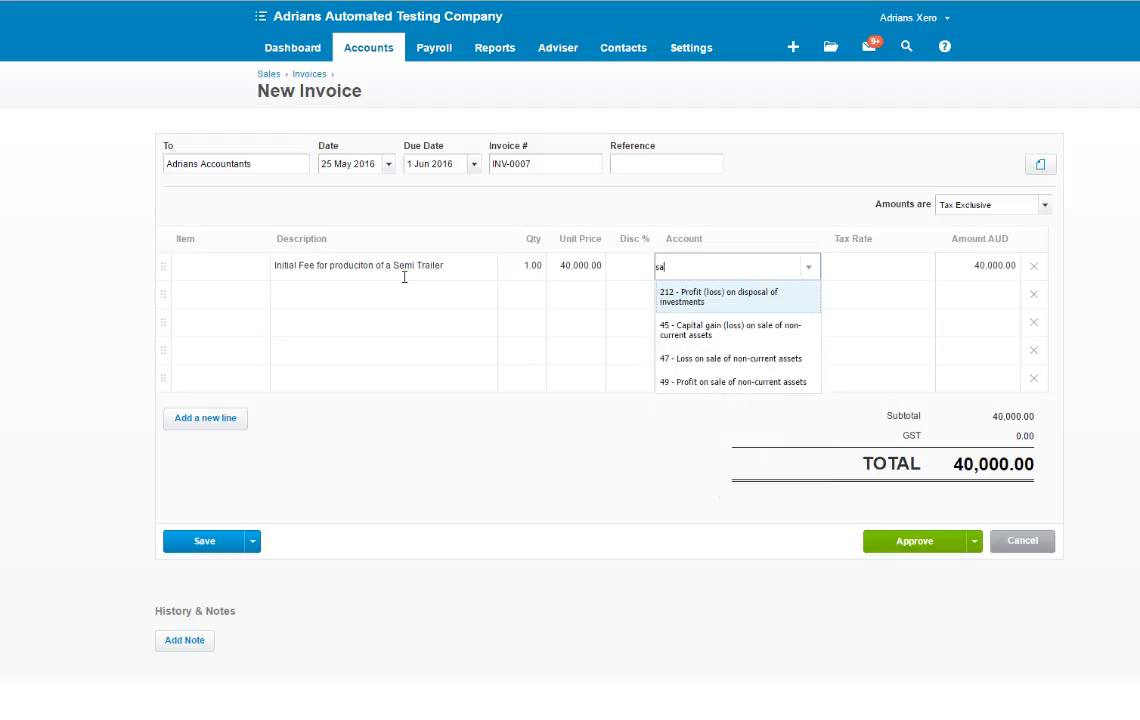
pyautogui.press('BackSpace')
pyautogui.press('BackSpace')
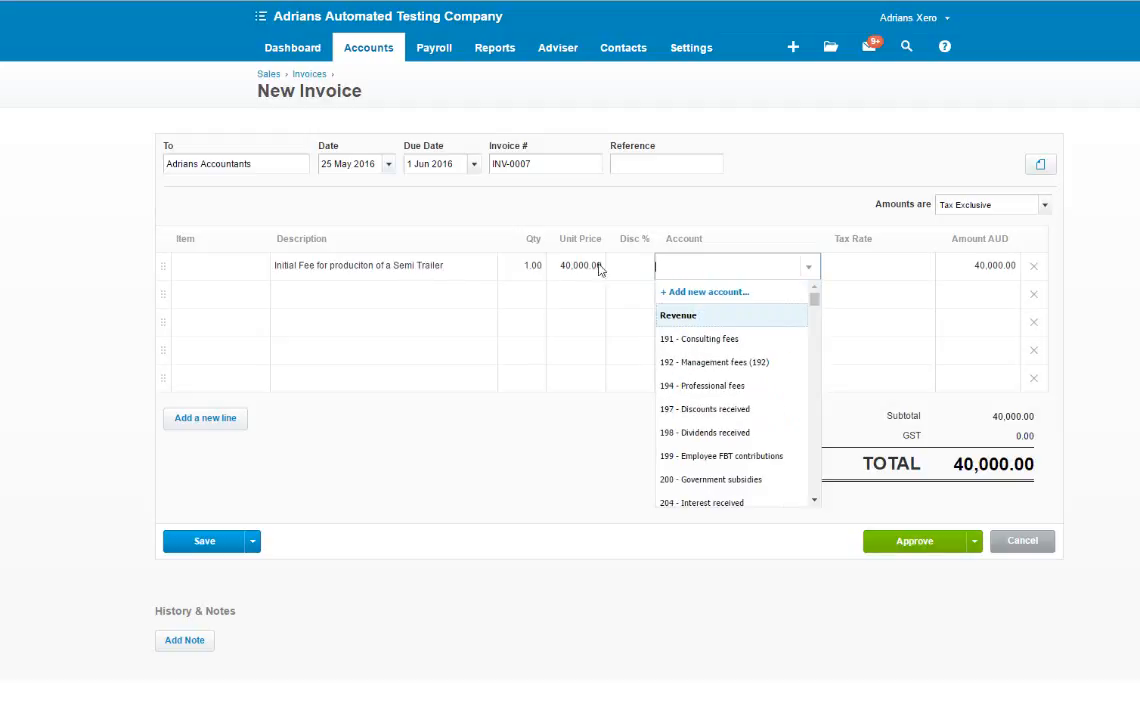
pyautogui.click(741, 387)
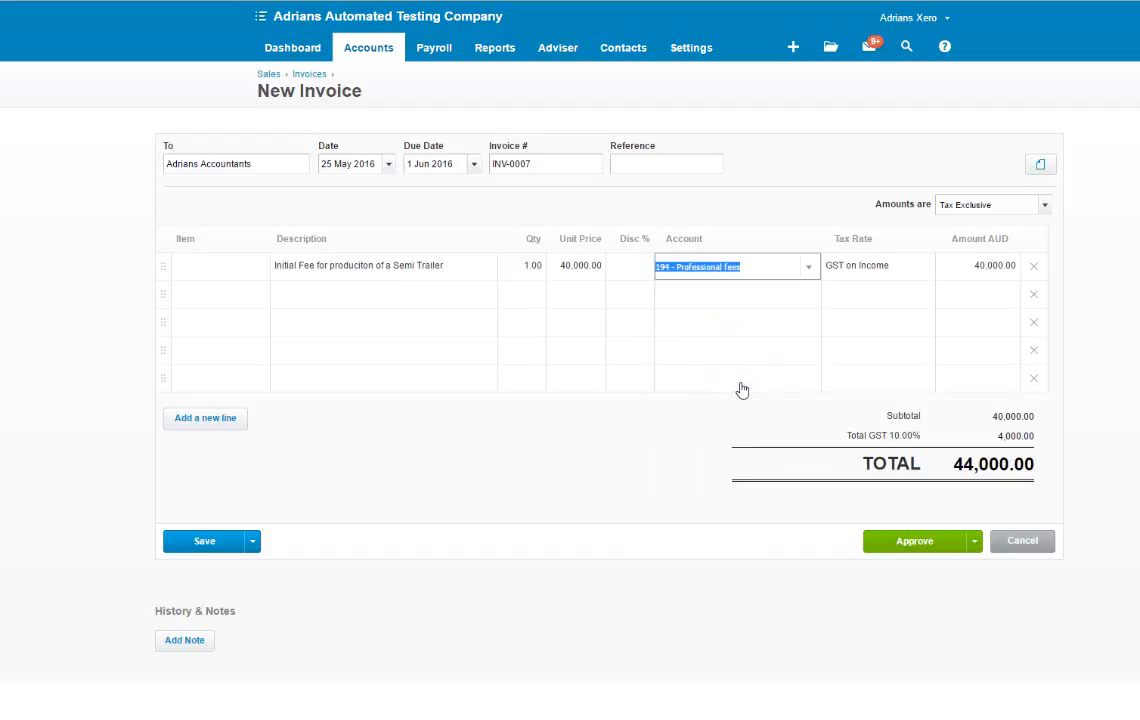
pyautogui.click(761, 325)
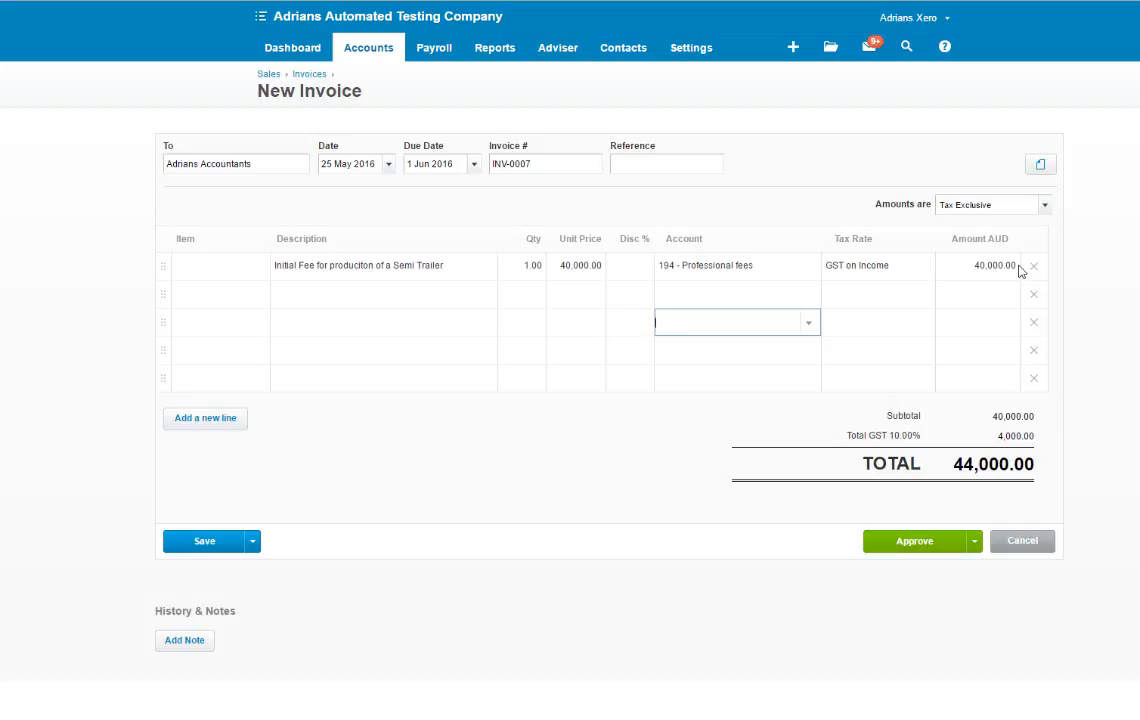
# Switch the invoice amounts to Tax Inclusive and back to Tax Exclusive to compare the totals
pyautogui.click(1043, 212)
pyautogui.click(1020, 253)
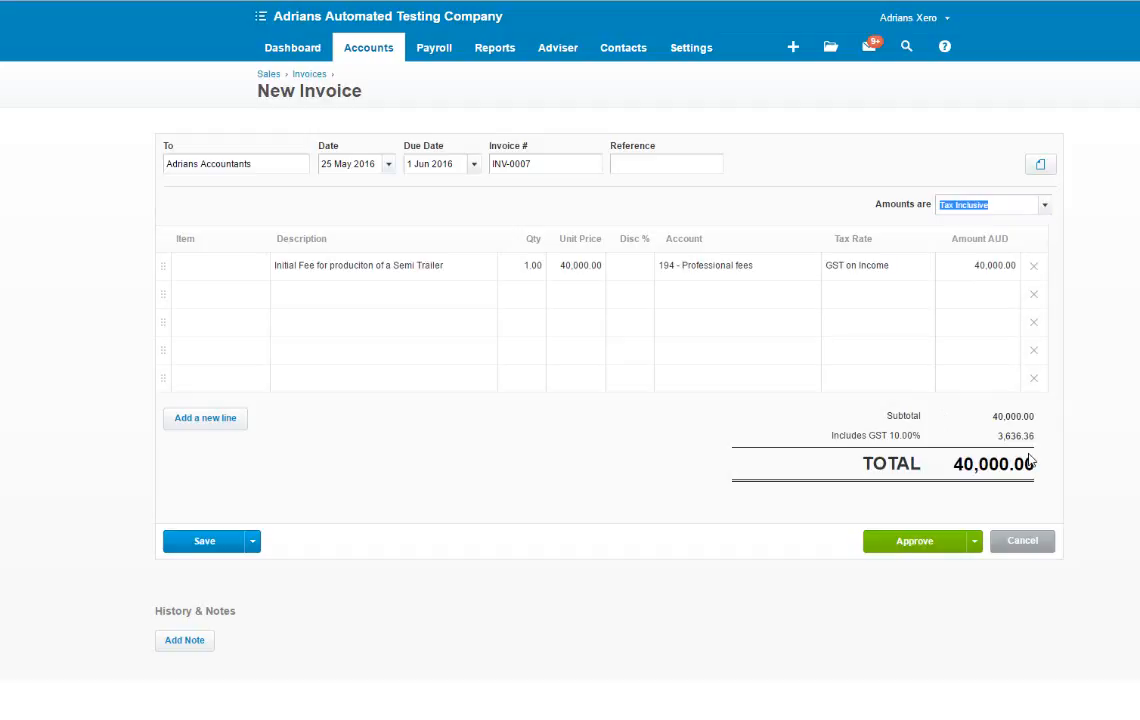
pyautogui.click(1041, 207)
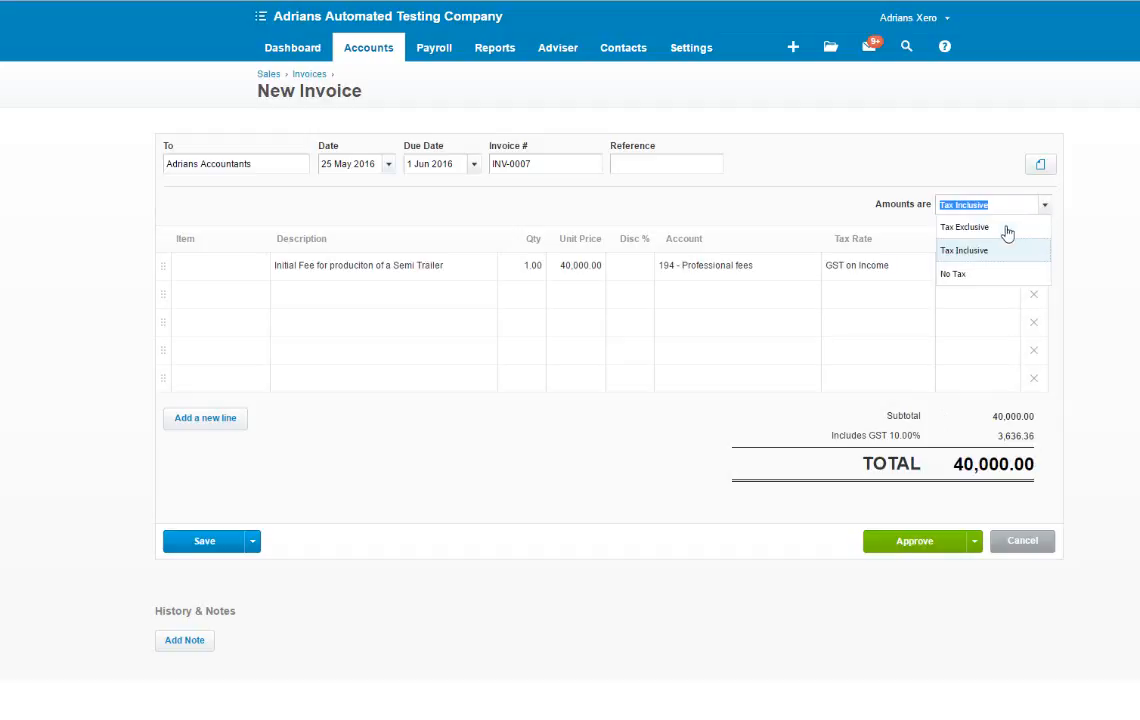
pyautogui.click(1005, 226)
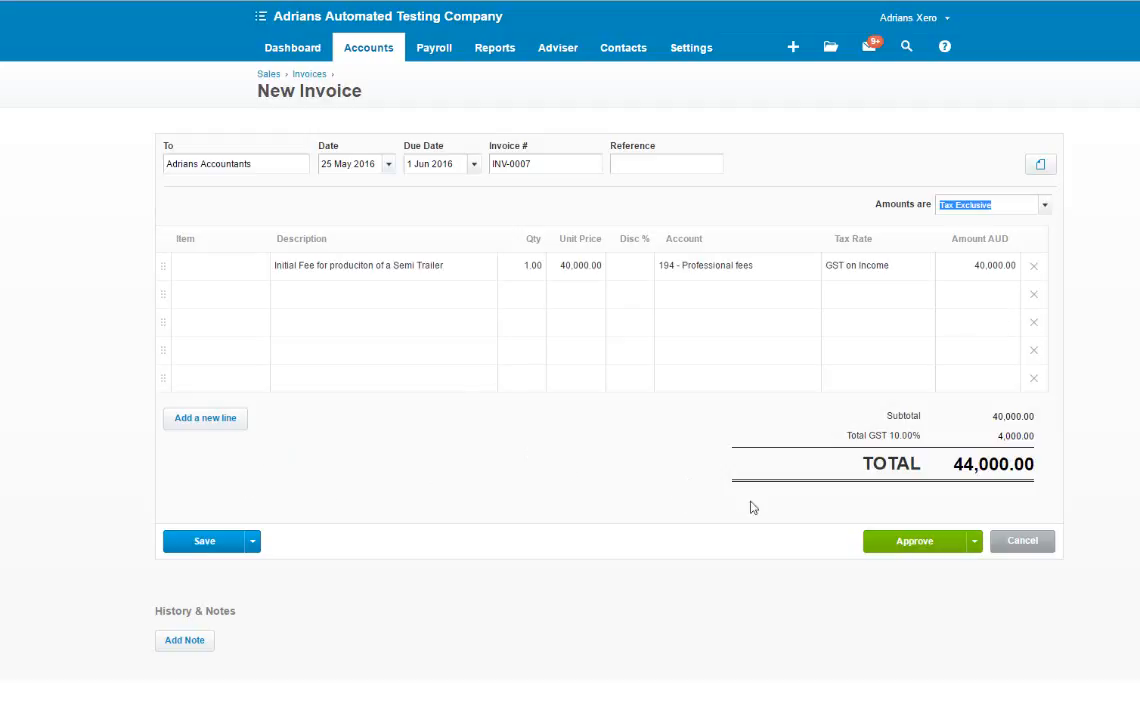
# Approve the invoice and email it to the customer with the Sales Invoice: Basic template, marked as sent
pyautogui.click(895, 542)
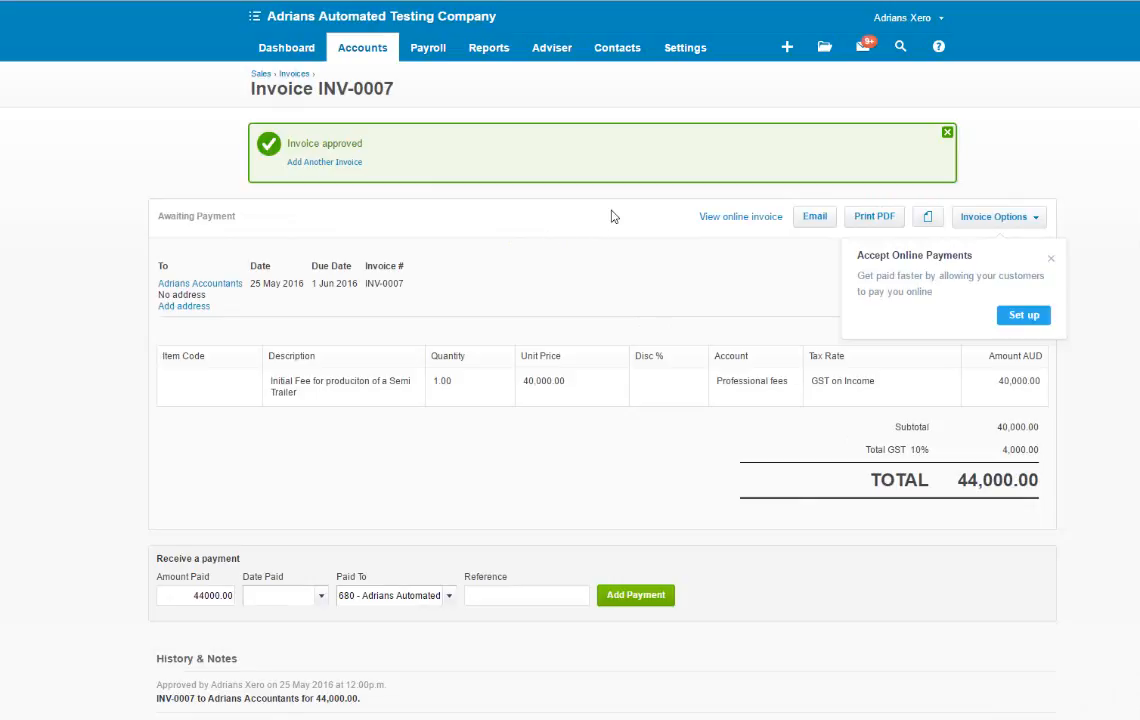
pyautogui.click(1051, 259)
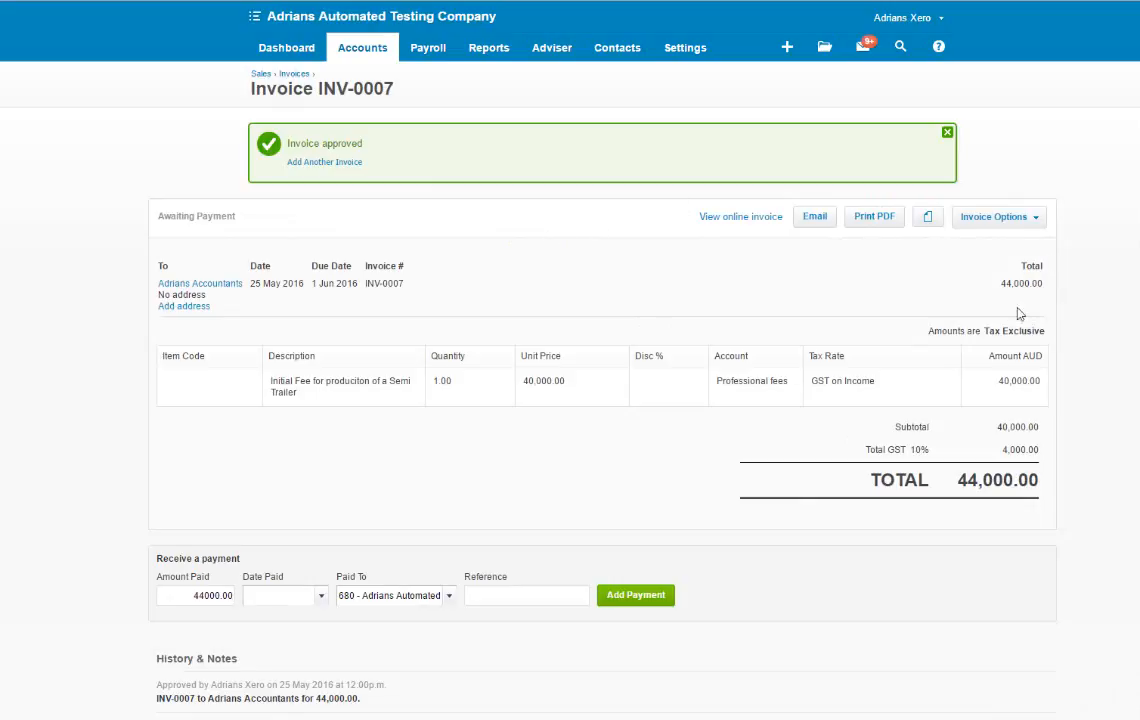
pyautogui.click(813, 227)
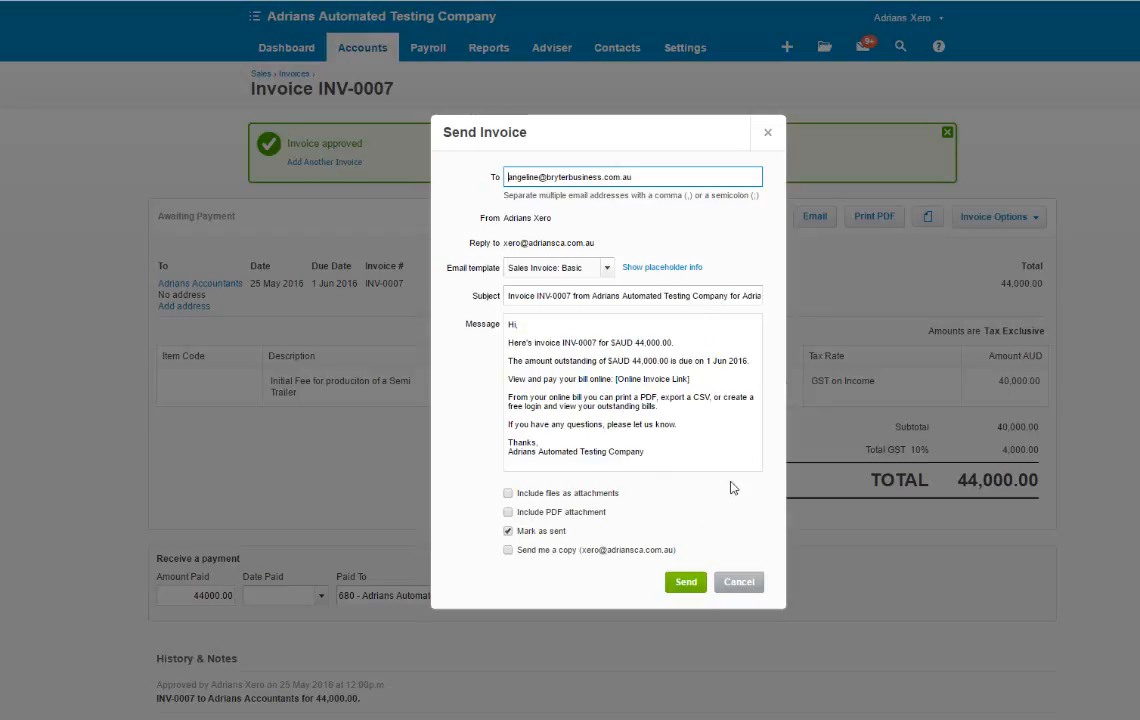
pyautogui.click(698, 585)
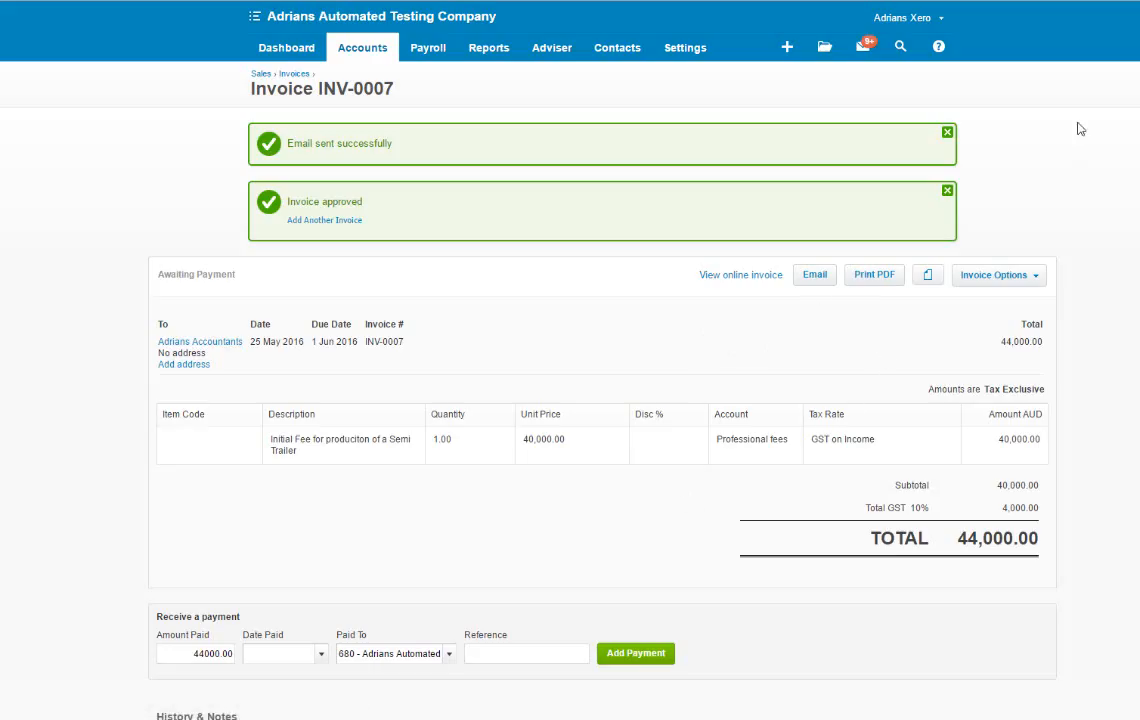
# Show the sent invoice's history and examine its entries
pyautogui.scroll(-3, 397, 480)
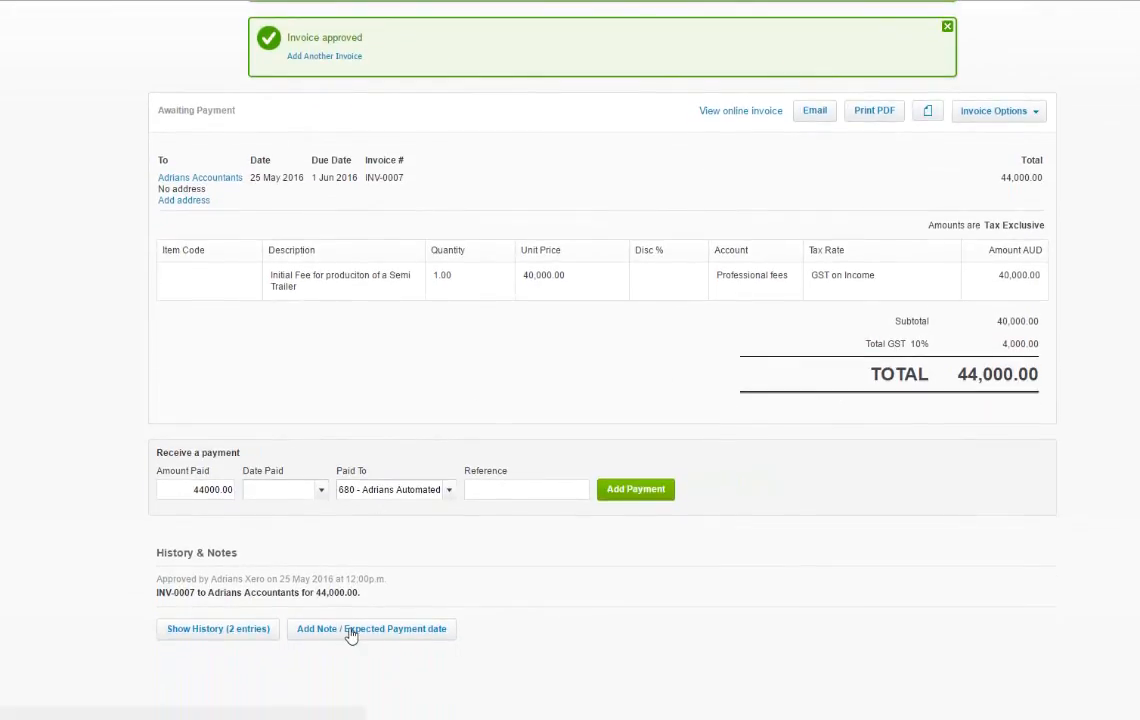
pyautogui.click(229, 632)
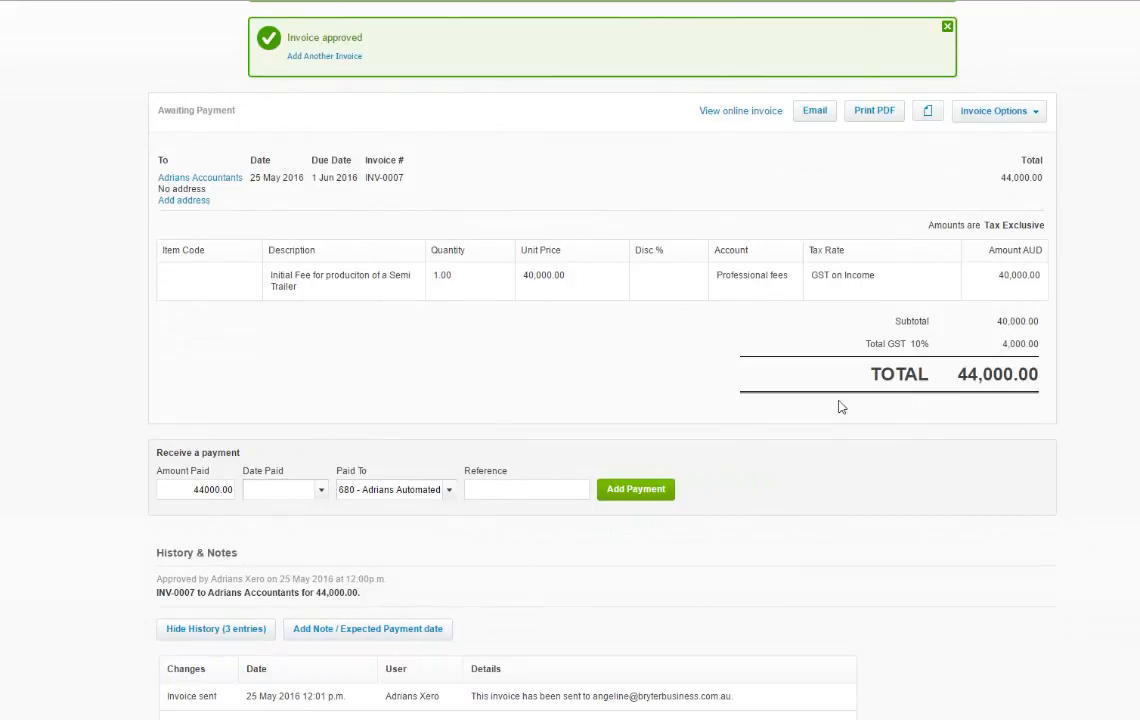
pyautogui.scroll(-1, 395, 504)
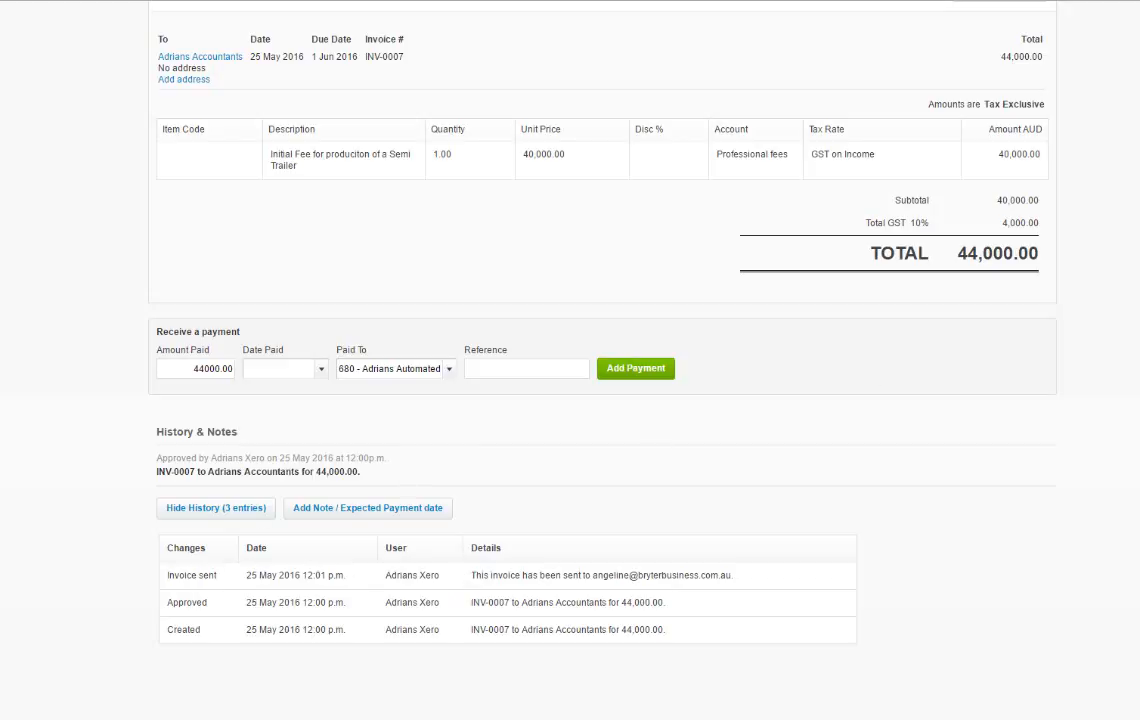
# Open the list of sales invoices awaiting payment and dismiss the invoice reminders pop-up
pyautogui.scroll(3, 743, 128)
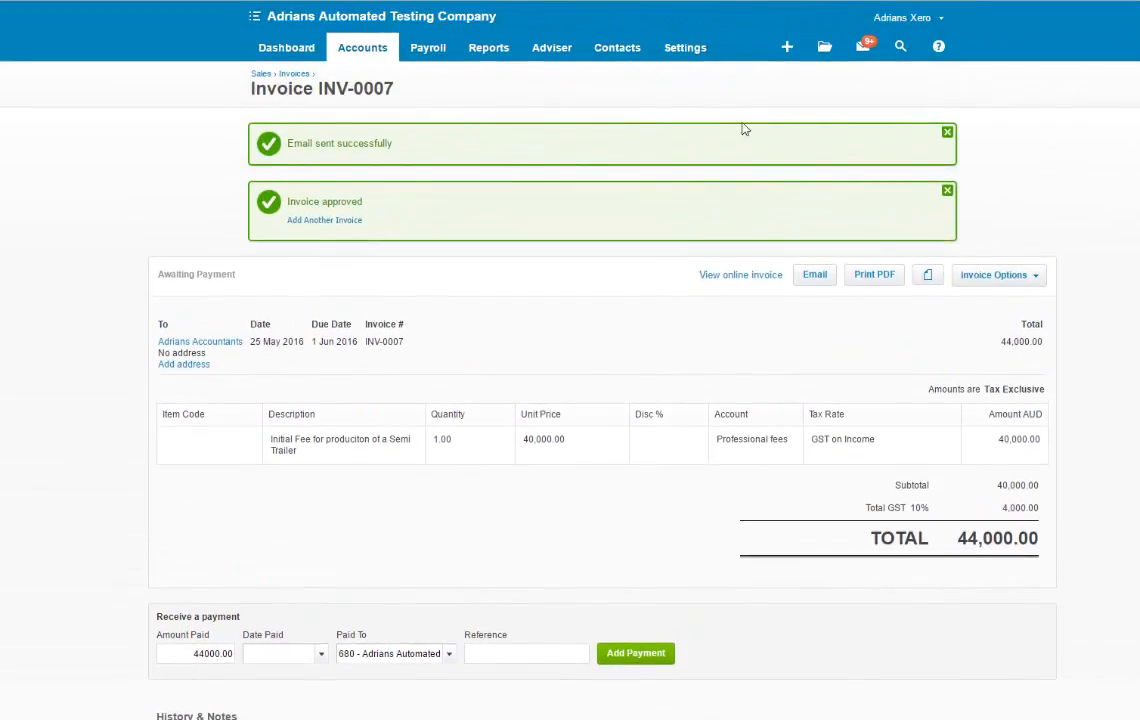
pyautogui.click(361, 40)
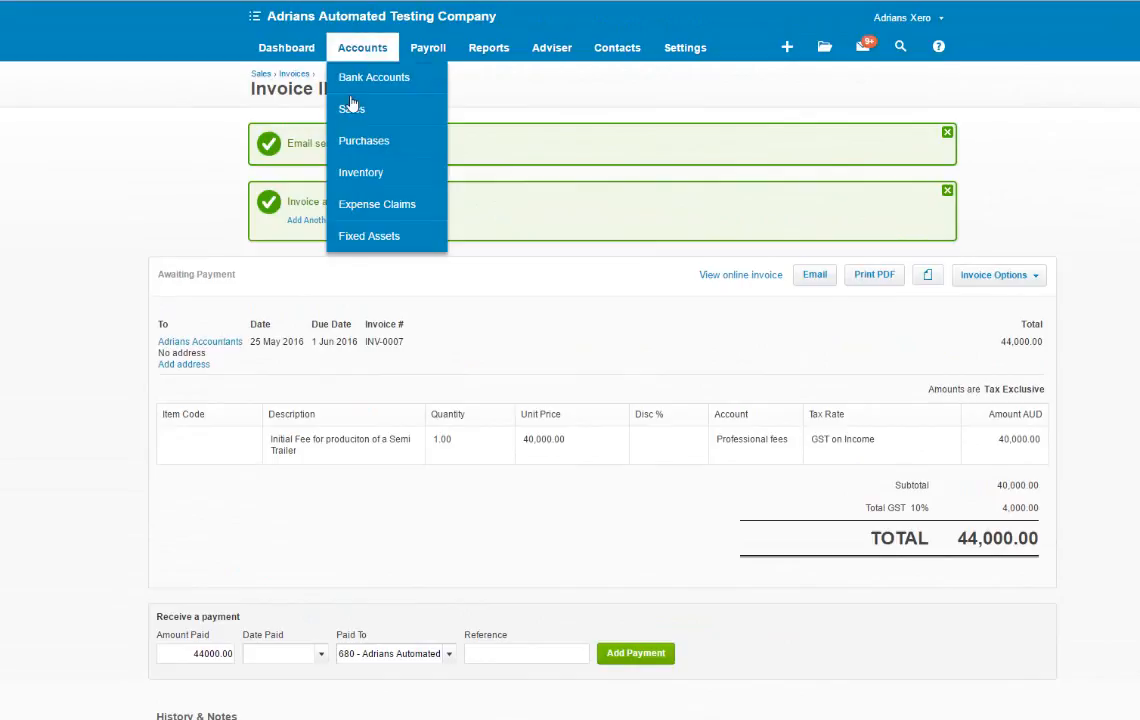
pyautogui.click(349, 112)
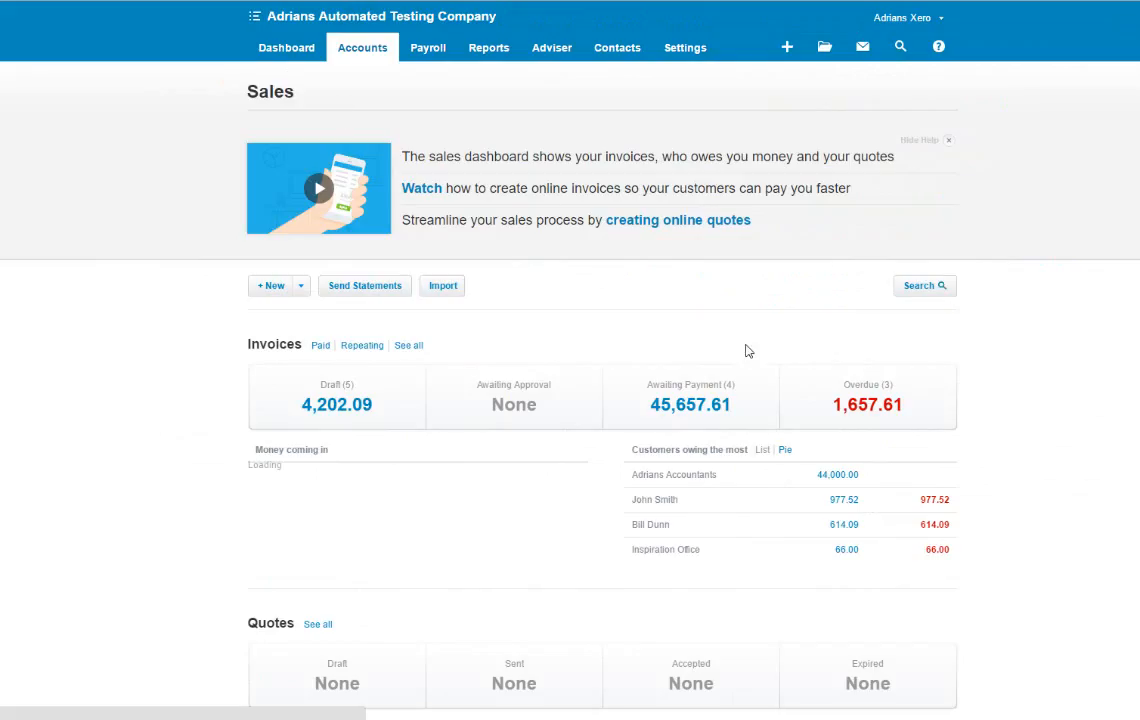
pyautogui.click(683, 412)
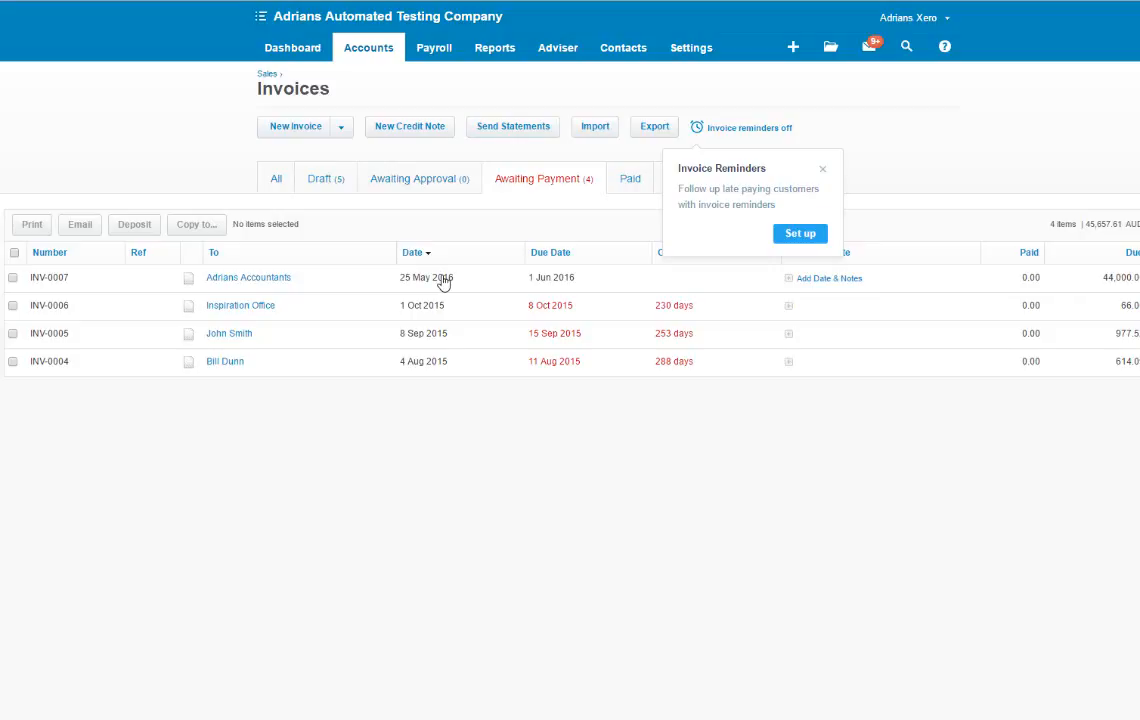
pyautogui.click(822, 173)
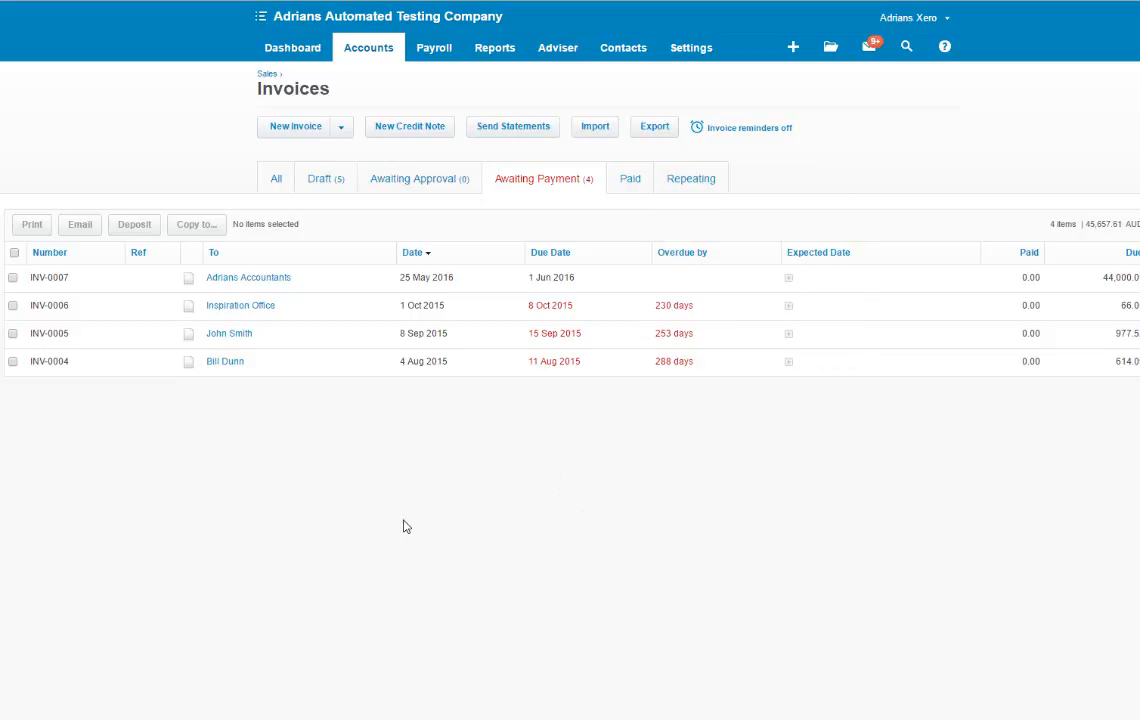
# Open the draft purchase bill from MCC 4x4 Accessories for editing
pyautogui.click(369, 50)
pyautogui.click(360, 143)
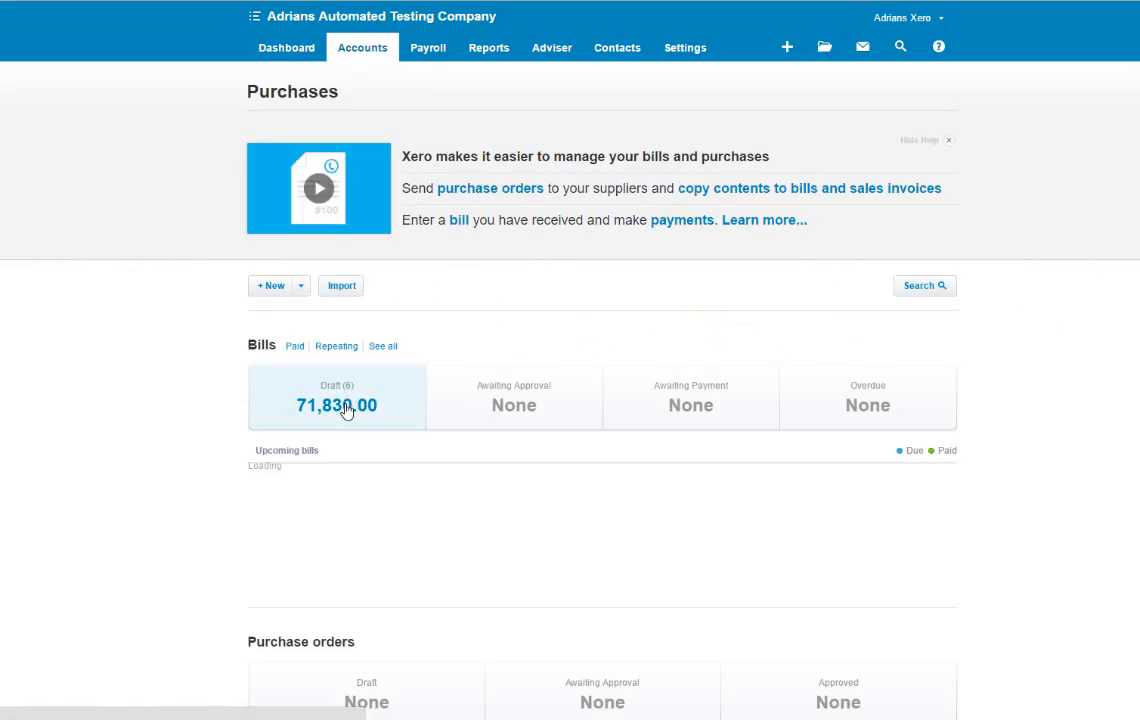
pyautogui.click(345, 410)
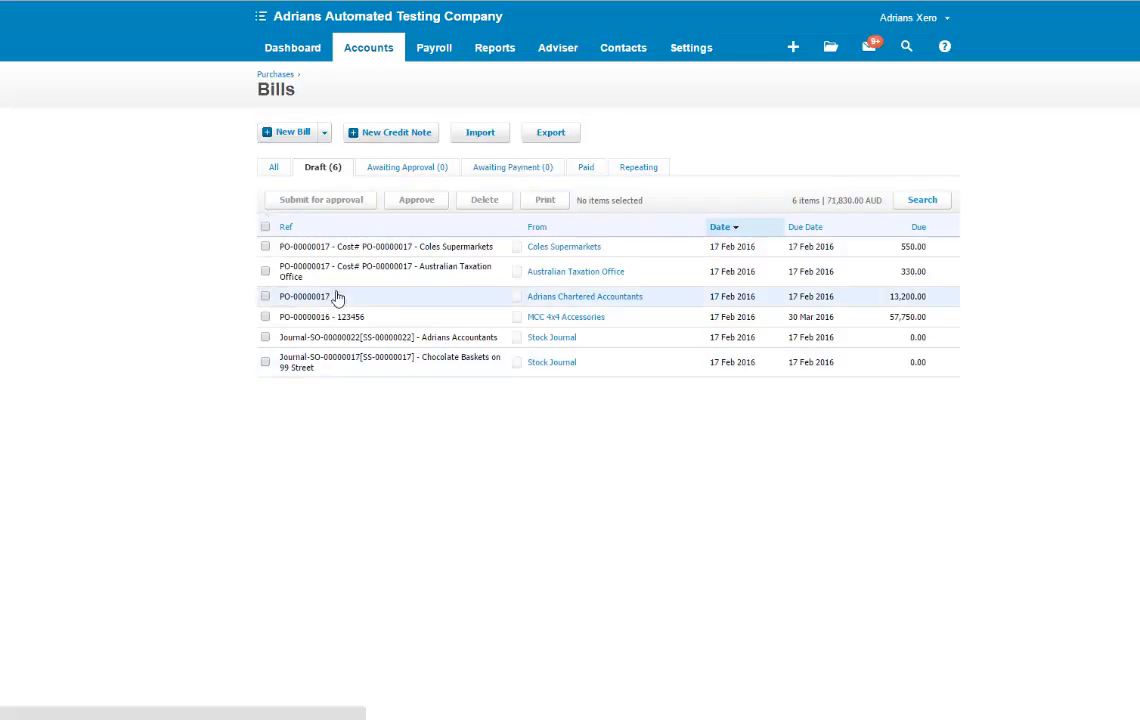
pyautogui.click(564, 319)
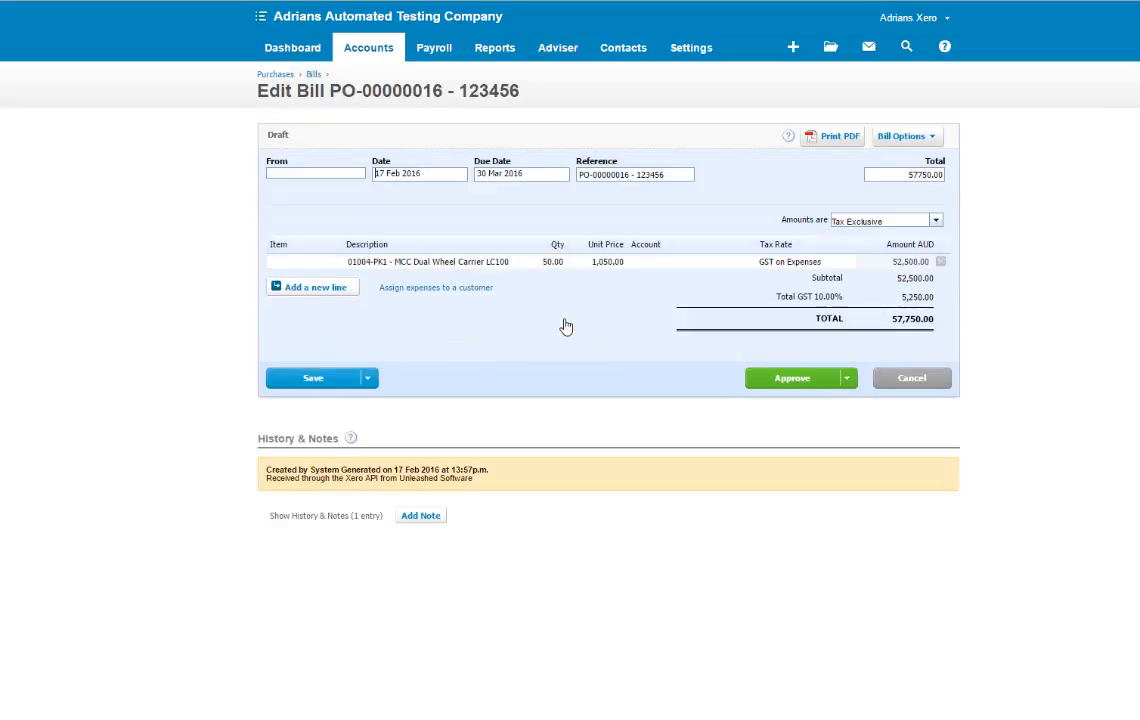
# Assign the bill's MCC Dual Wheel Carrier line as a billable expense to the customer Adrians Accountants
pyautogui.click(448, 290)
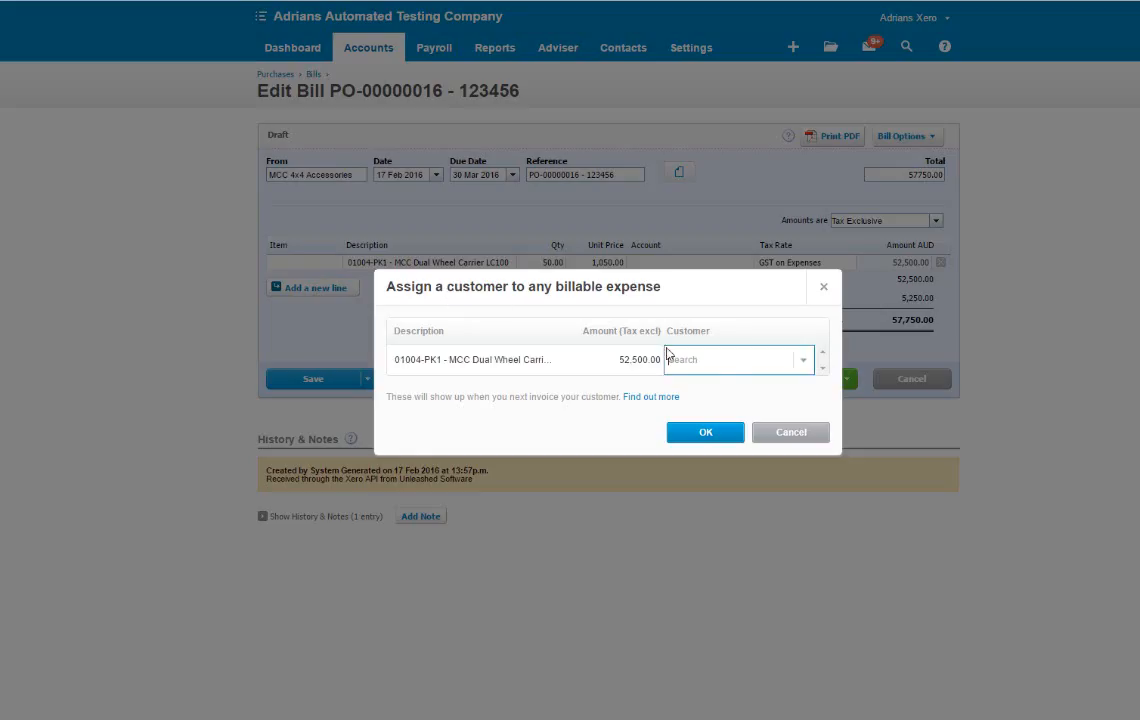
pyautogui.write('adri')
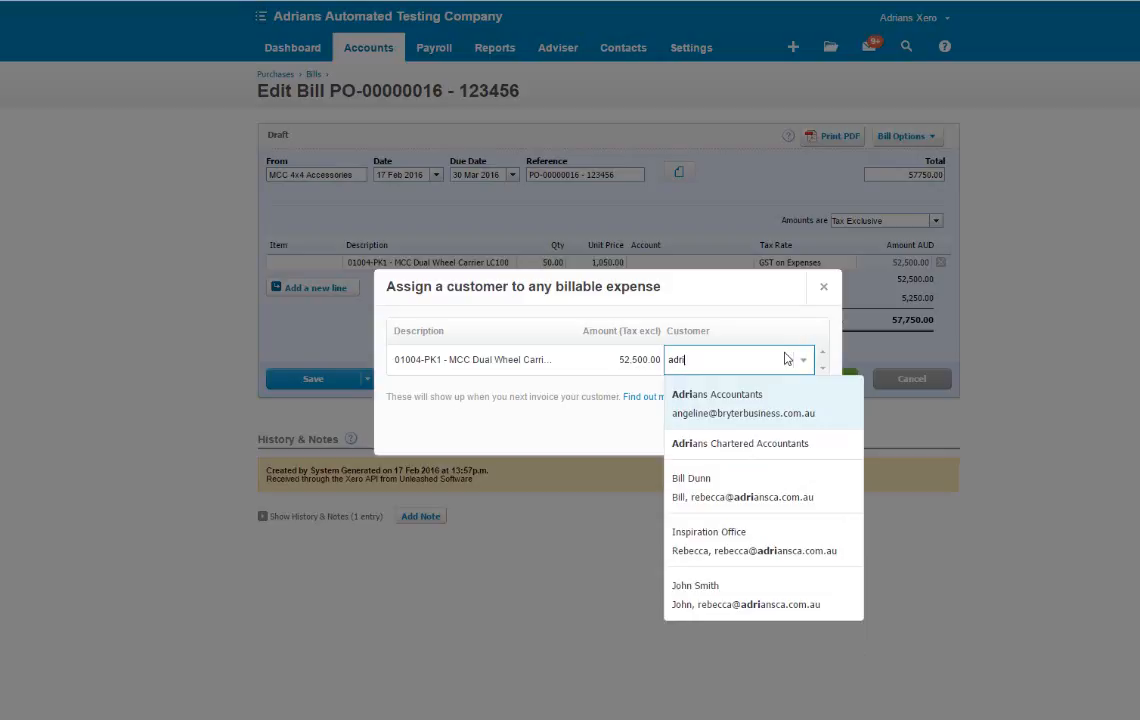
pyautogui.press('Return')
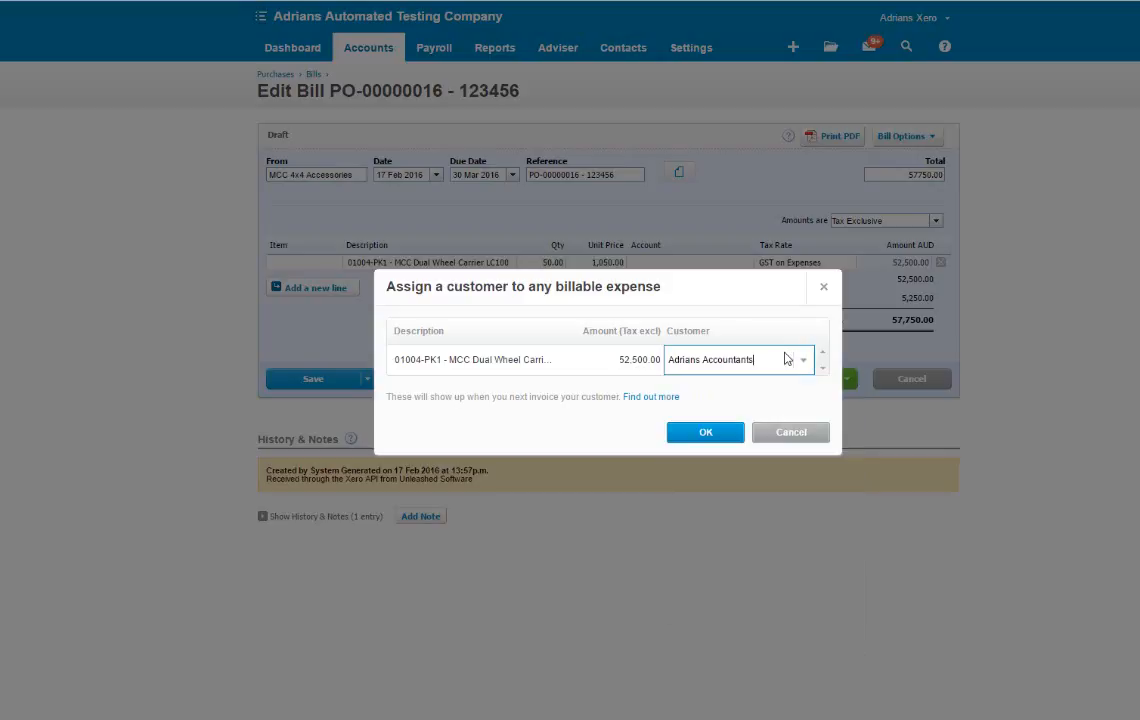
pyautogui.click(712, 436)
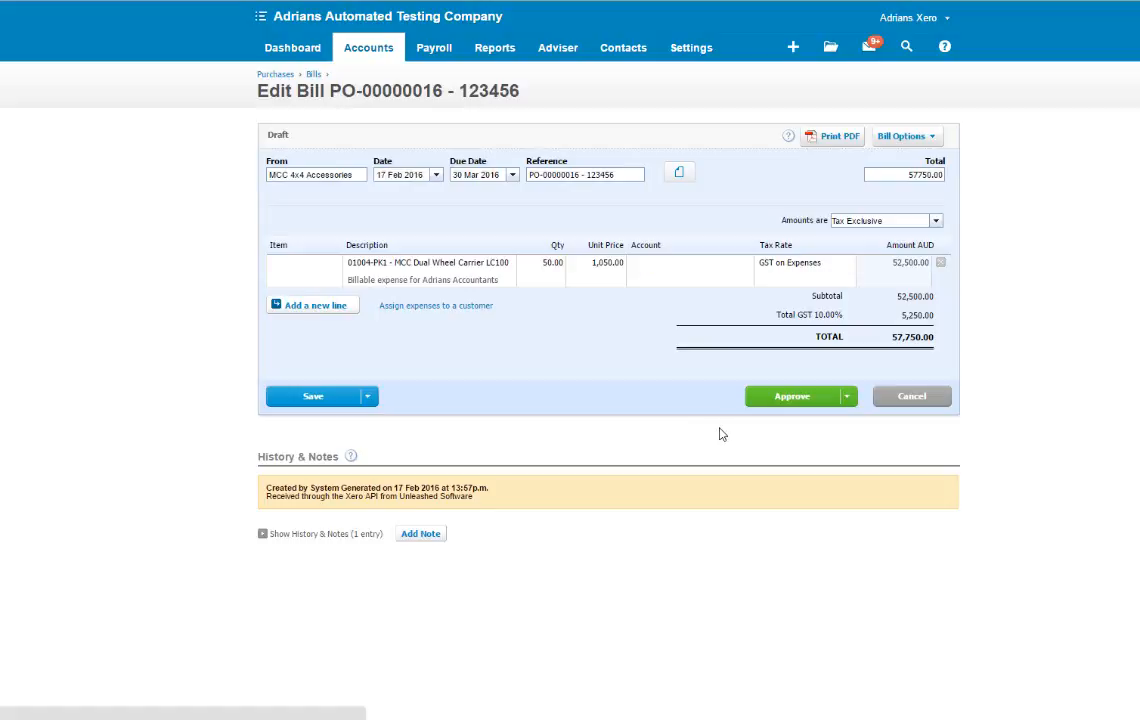
# Set the bill line's account to 300 - Accountancy fees and approve the MCC 4x4 Accessories bill
pyautogui.click(813, 402)
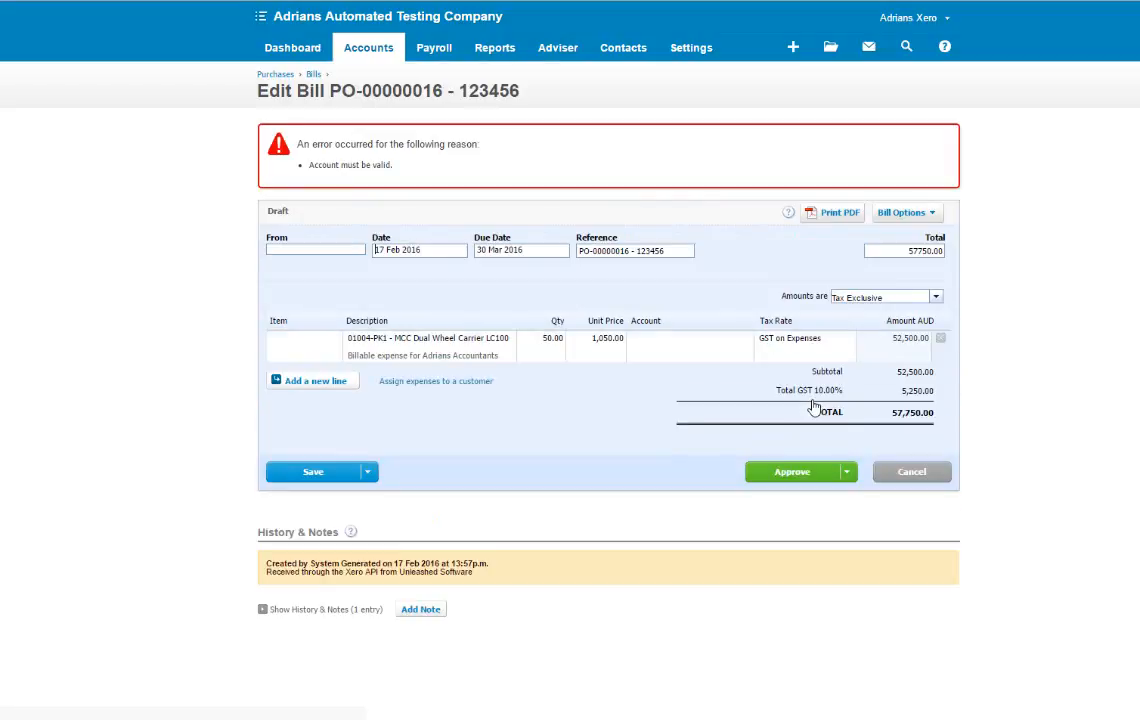
pyautogui.click(690, 341)
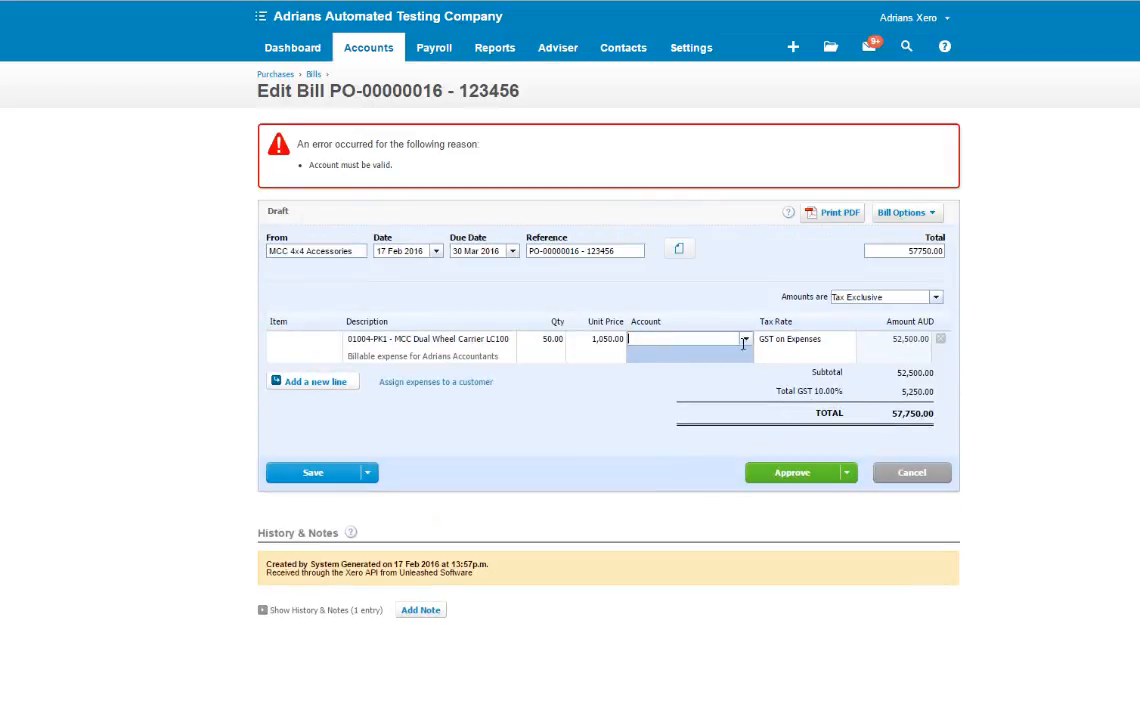
pyautogui.click(746, 339)
pyautogui.click(690, 382)
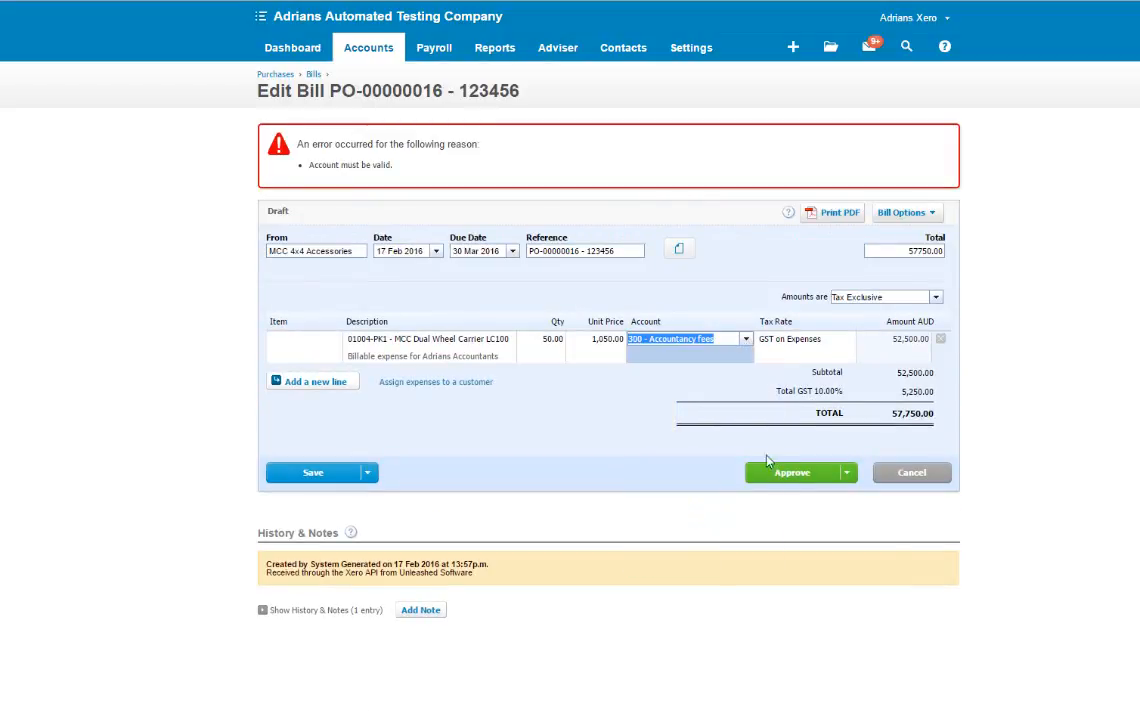
pyautogui.click(790, 475)
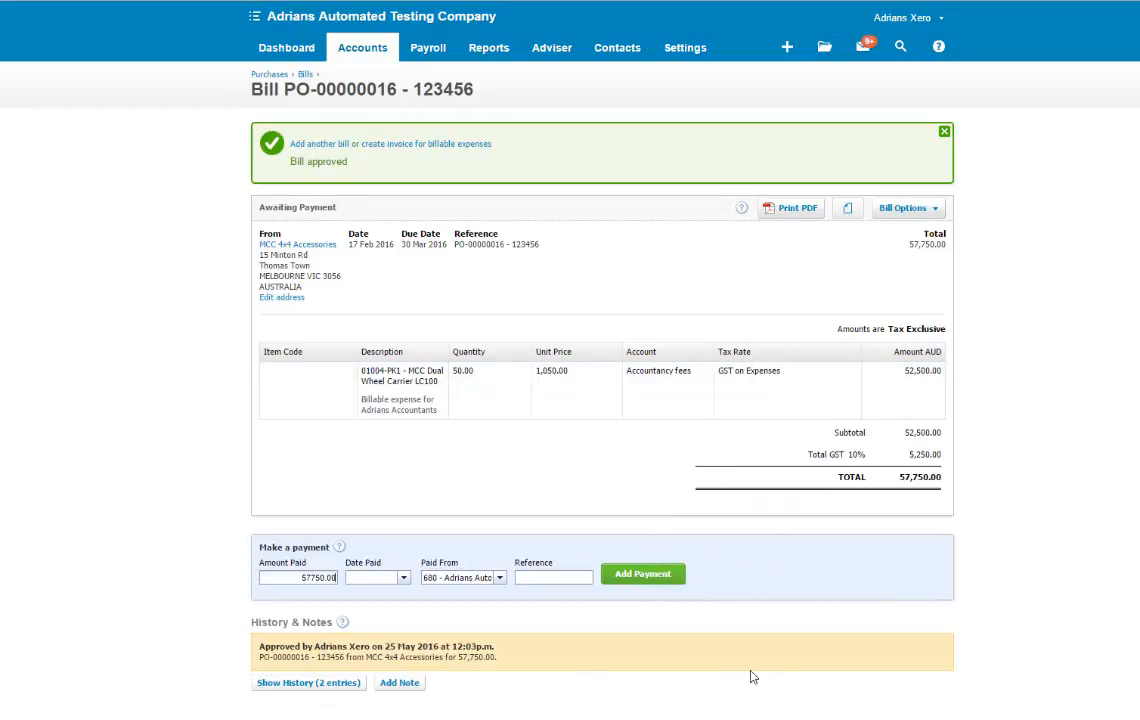
# Start a new sales invoice from the sales dashboard and address it to the customer Adrians Accountants
pyautogui.click(372, 47)
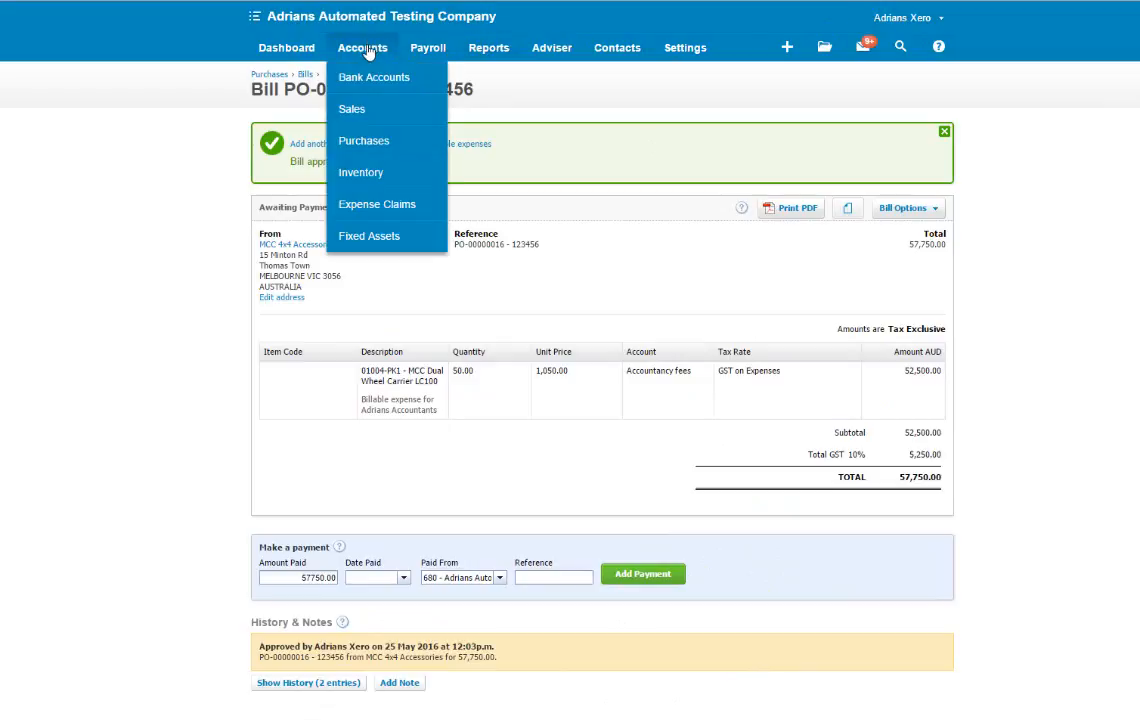
pyautogui.click(372, 113)
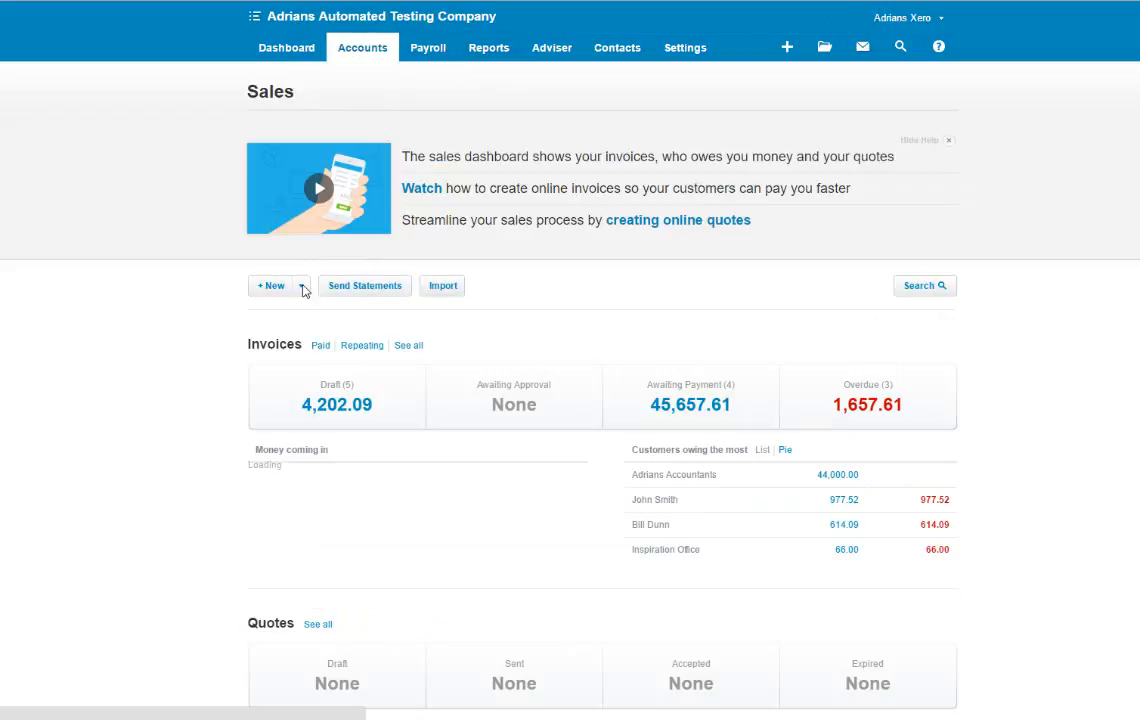
pyautogui.click(278, 289)
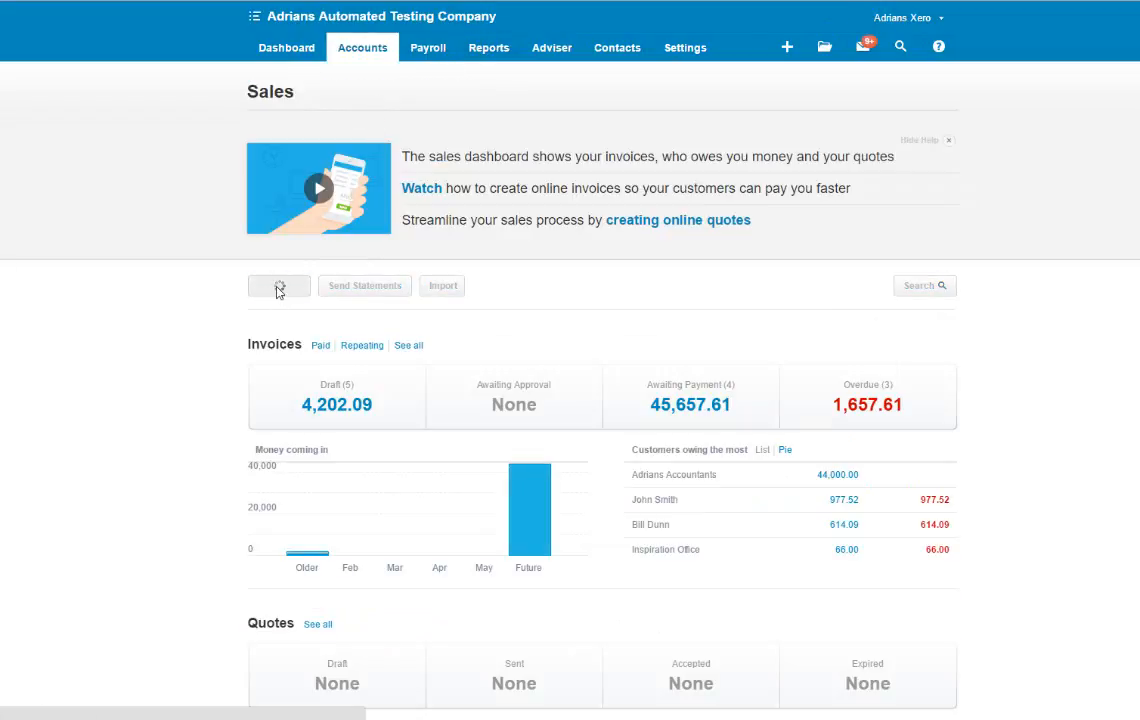
pyautogui.write('ad')
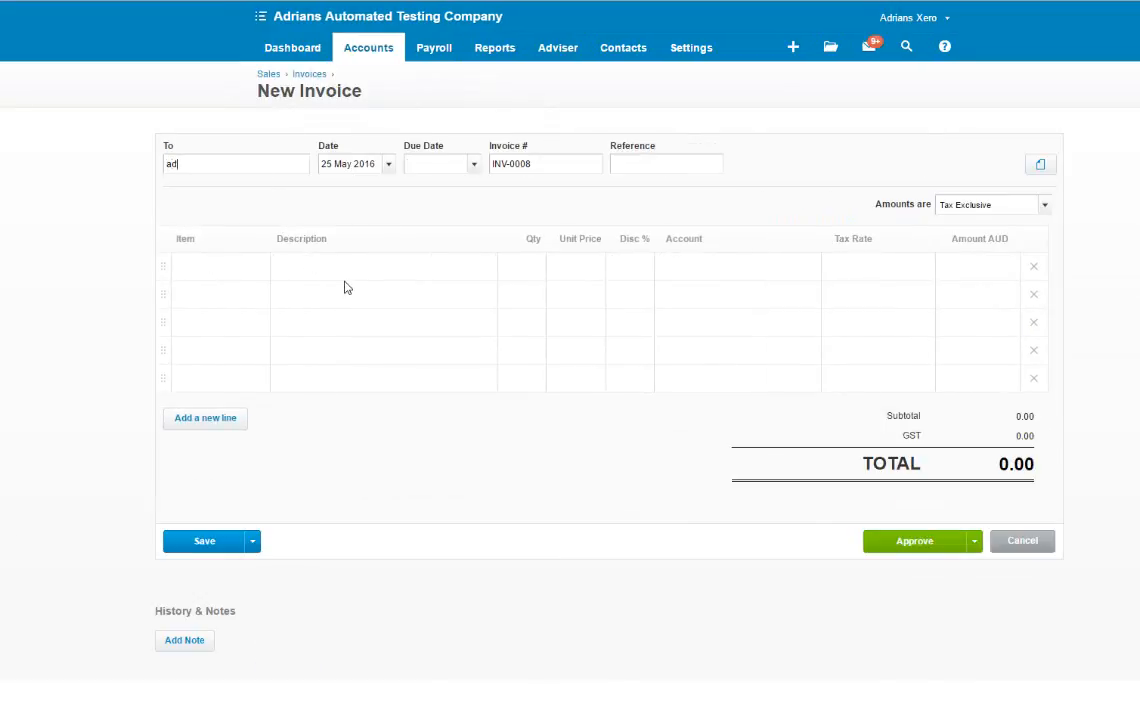
pyautogui.write('rians')
pyautogui.press('BackSpace')
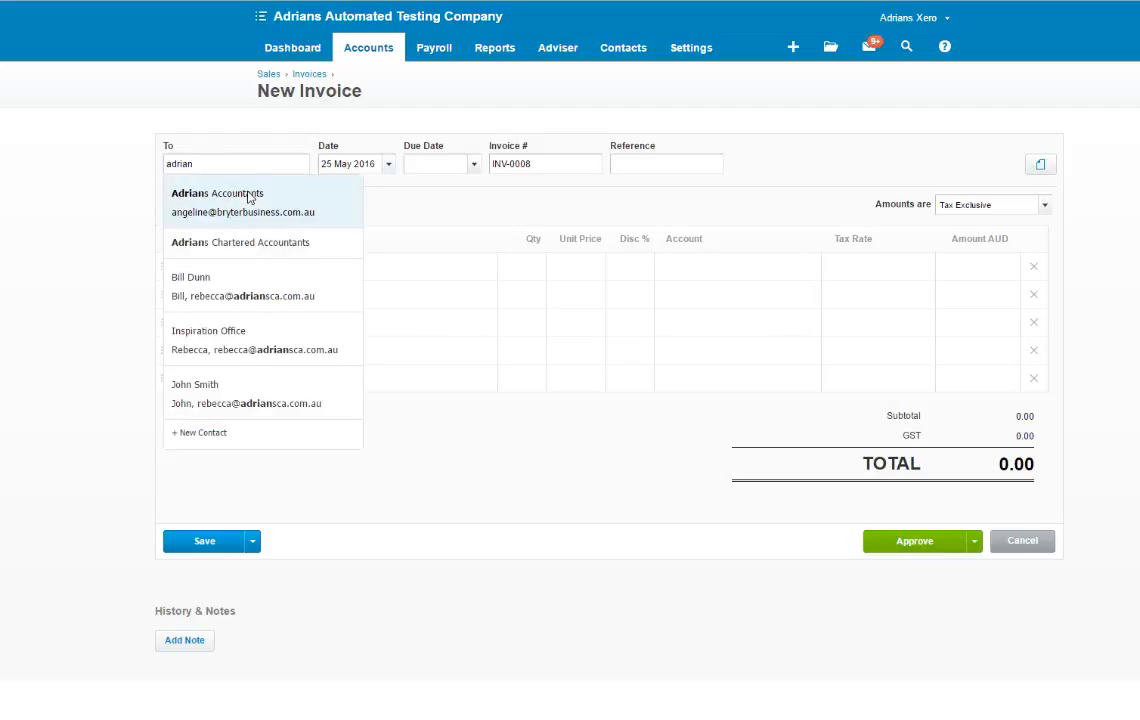
pyautogui.click(248, 199)
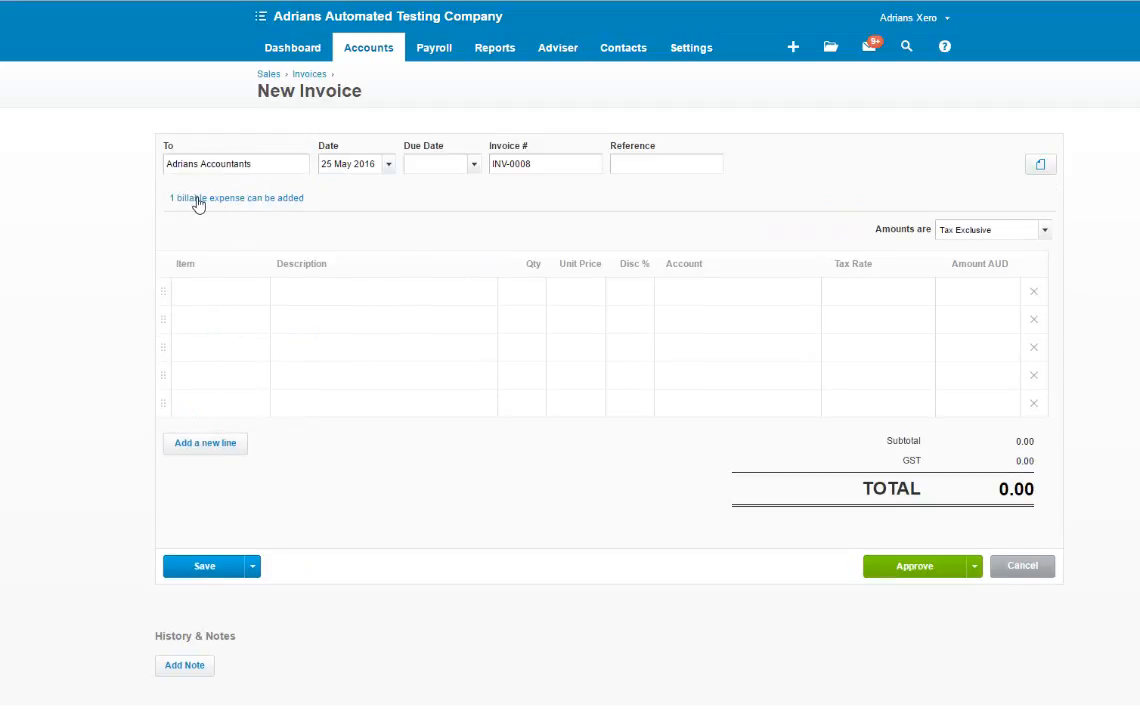
# Add the customer's MCC Dual Wheel Carrier billable expense, dated 17 Feb 2016, to the invoice as a line item
pyautogui.click(197, 201)
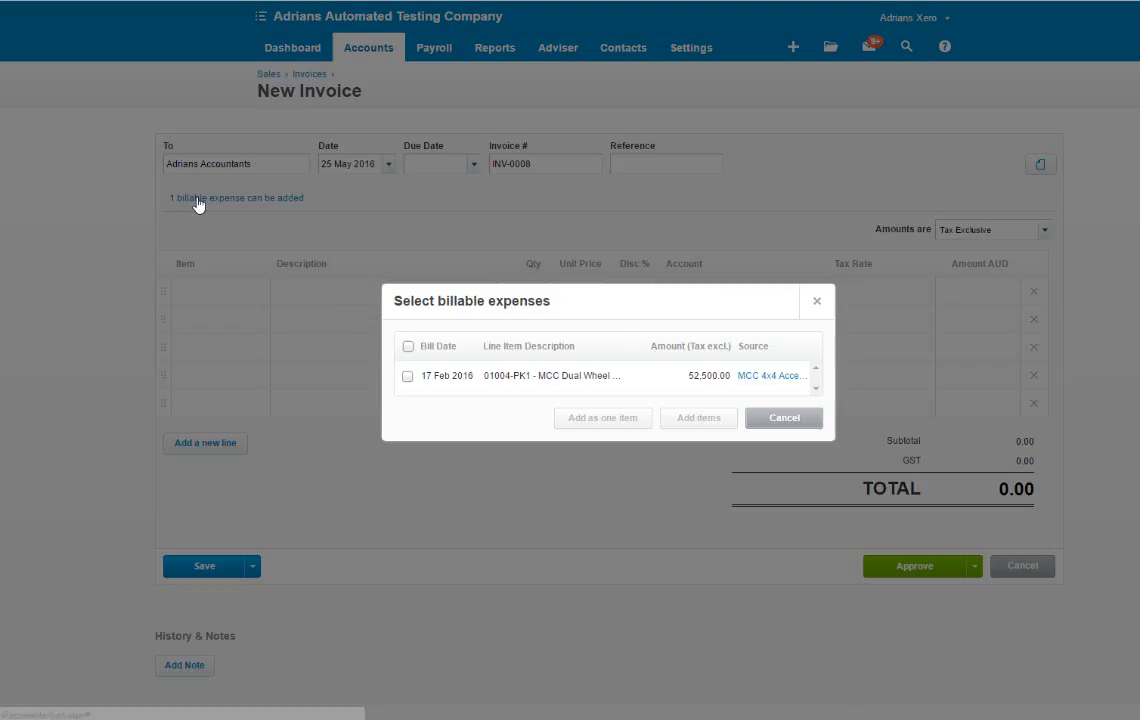
pyautogui.click(407, 376)
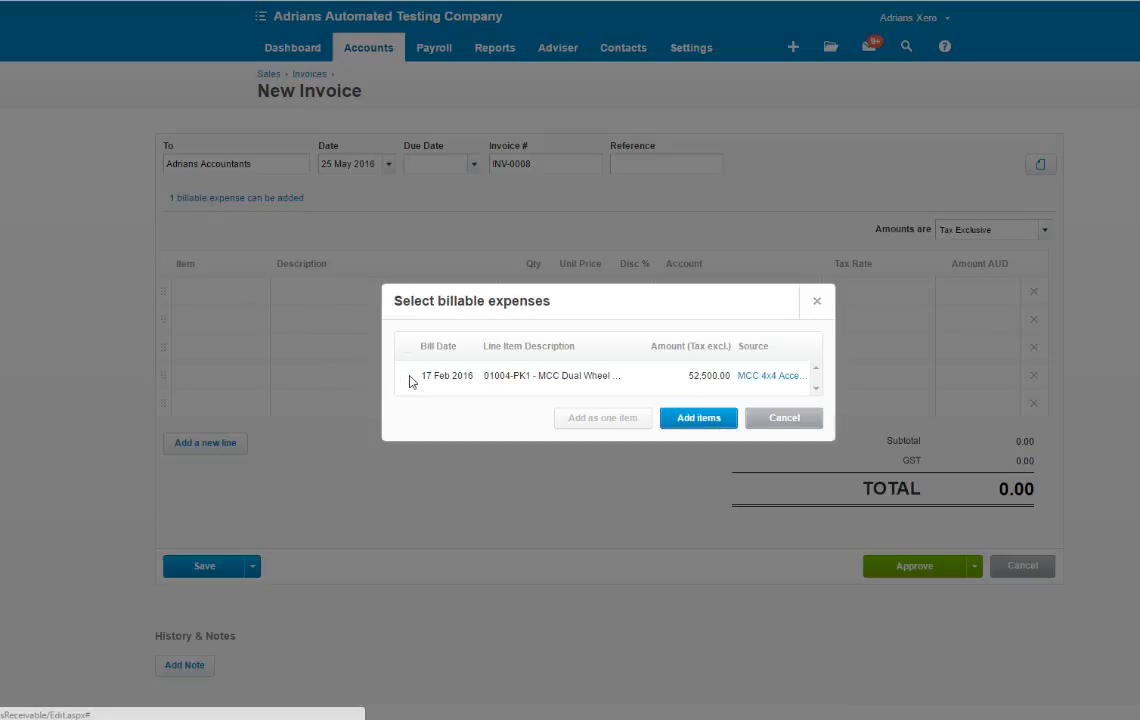
pyautogui.click(699, 418)
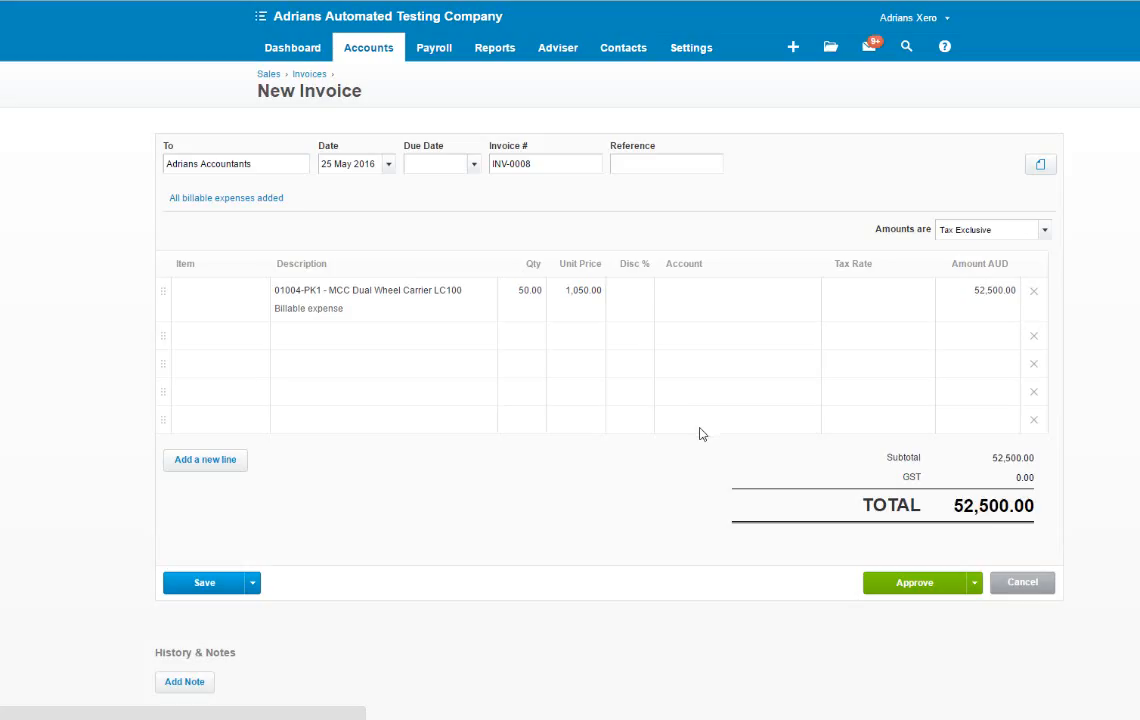